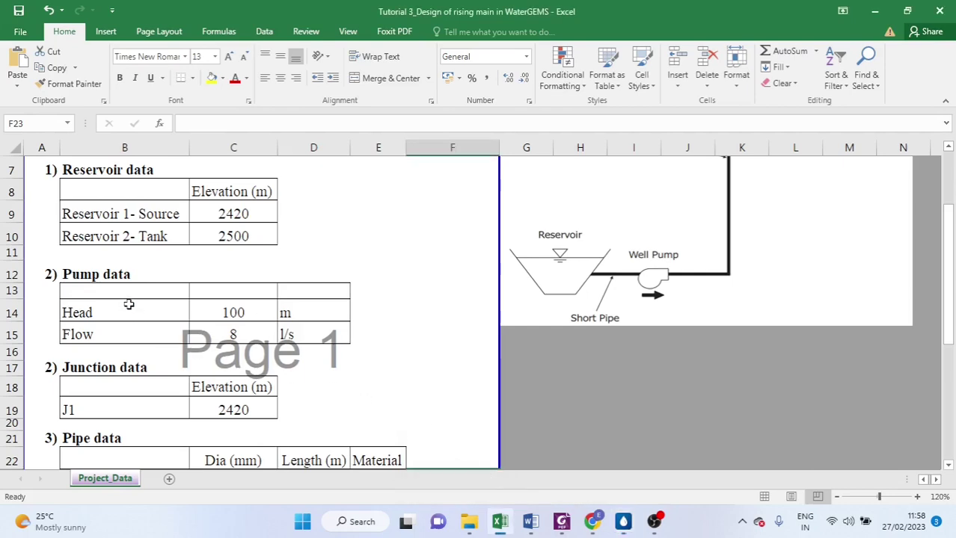
Step: Add an Elevation entry of 2420 with unit m to the blank first row of the Pump data table
scroll(128, 306, down, 1)
scroll(111, 257, up, 1)
click(84, 294)
text(E)
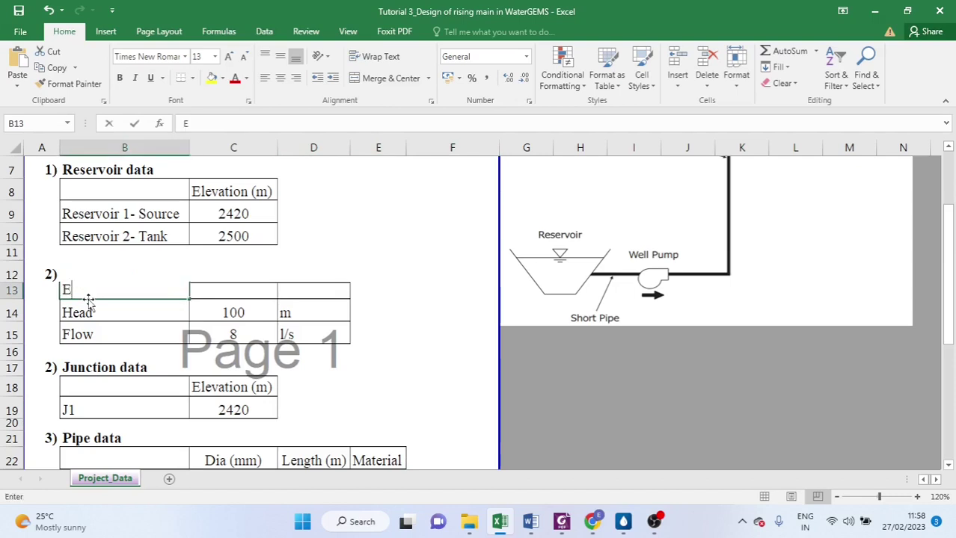
text(levation)
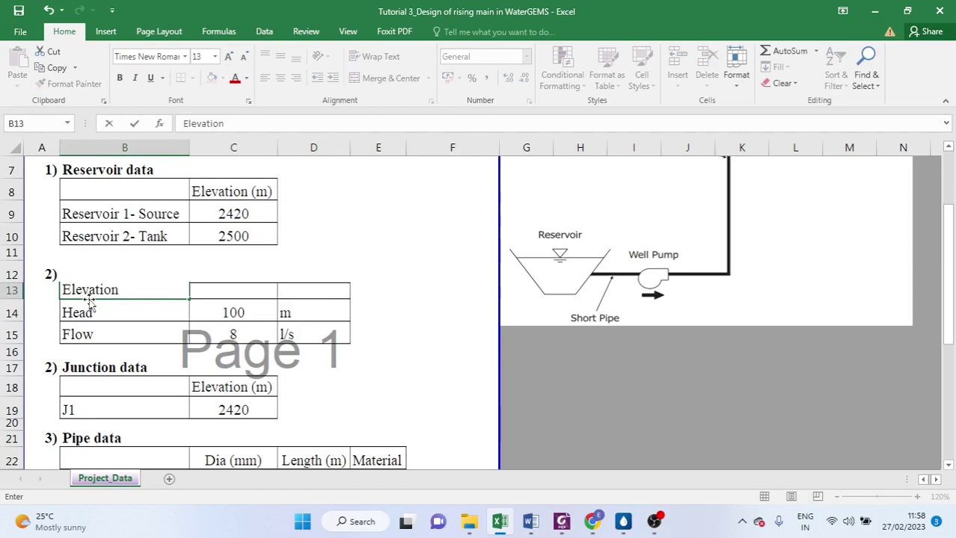
click(242, 289)
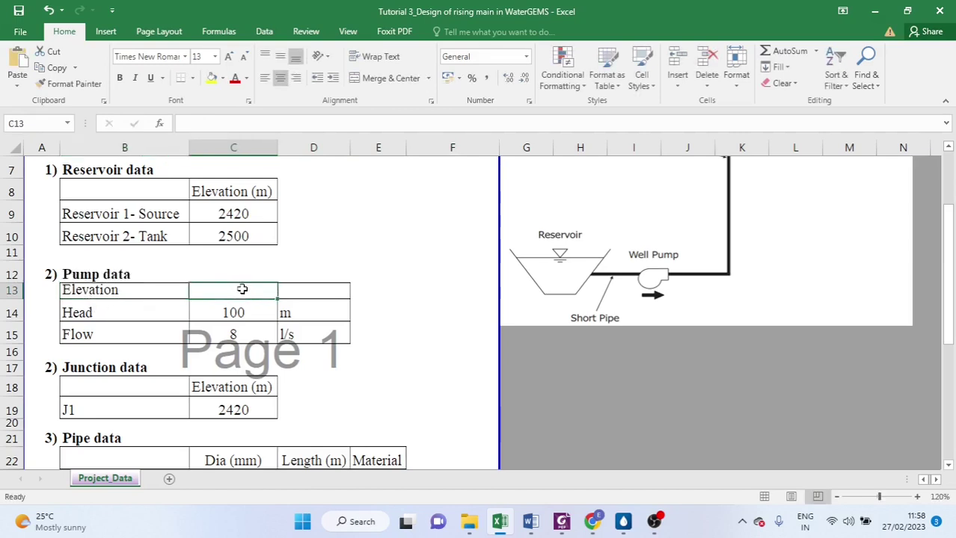
text(24)
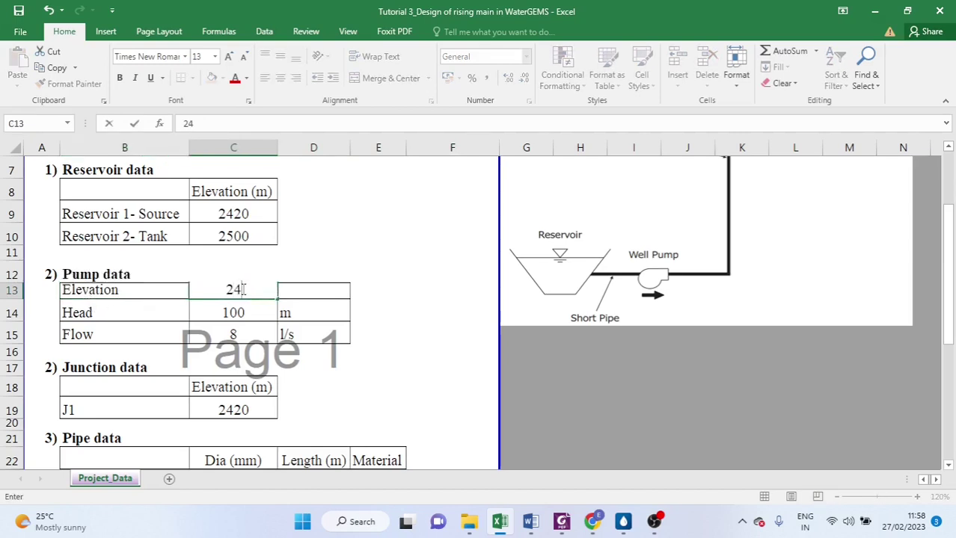
text(20)
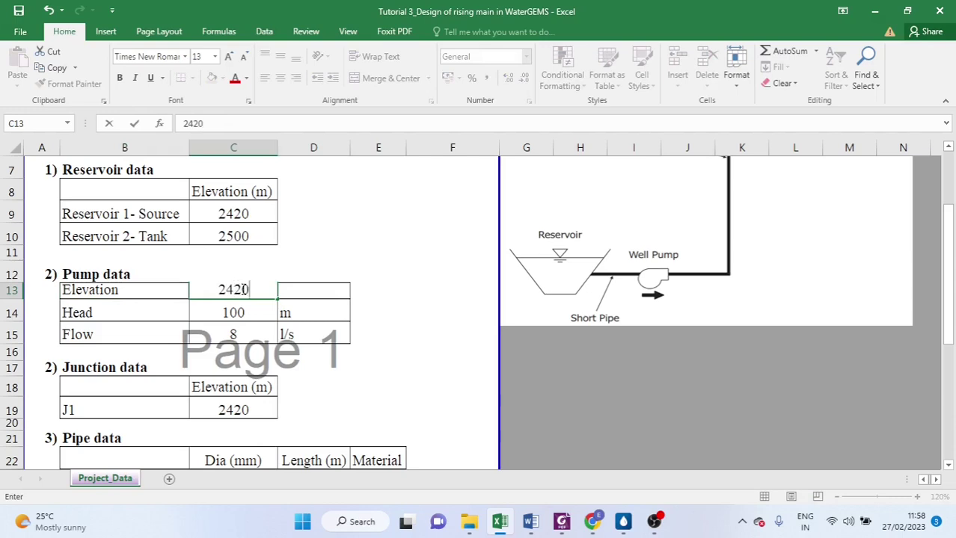
click(306, 292)
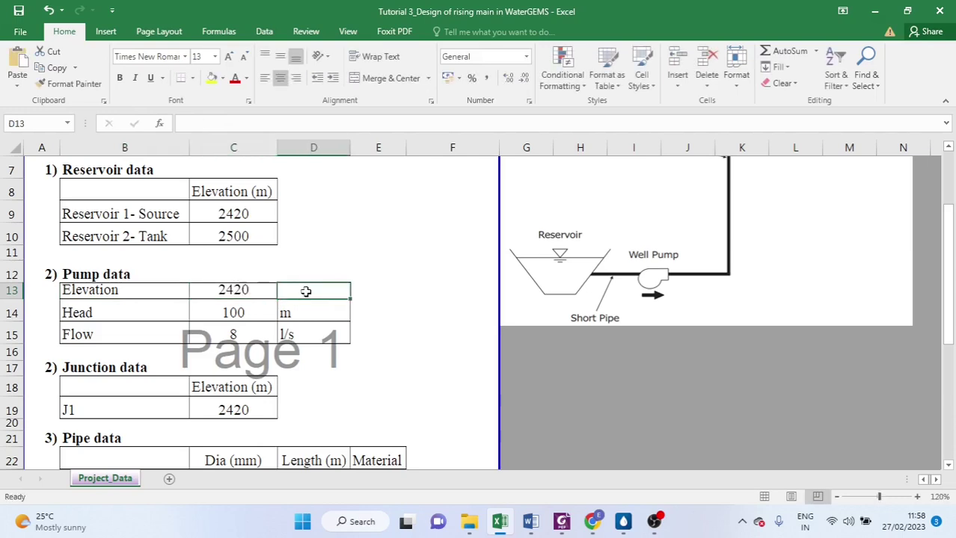
text(m)
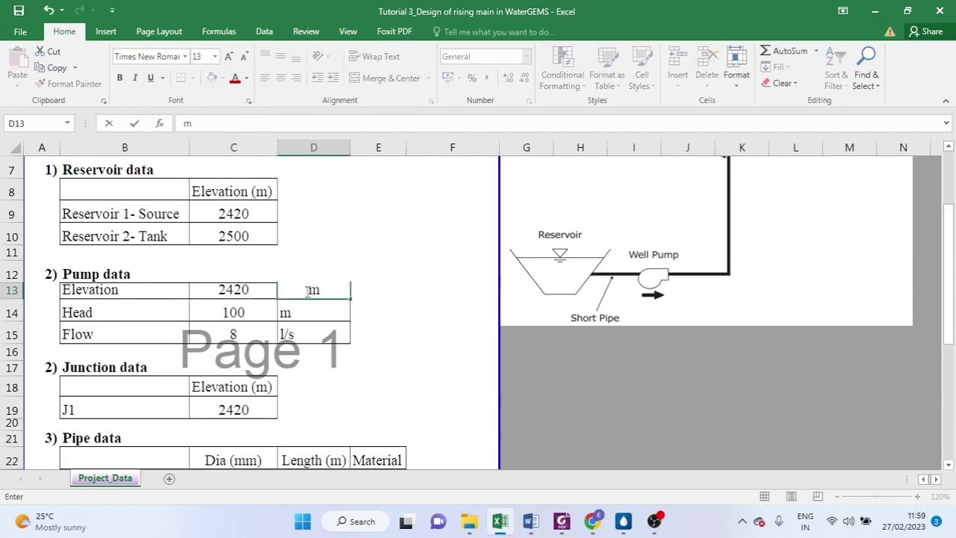
click(431, 330)
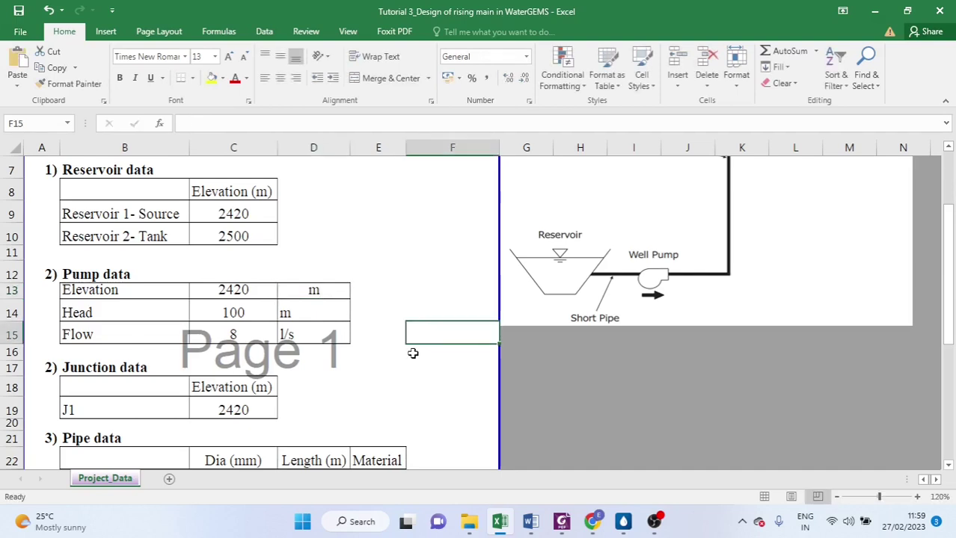
Step: Switch to WaterGEMS and set the elevation of pump PMP-1 to 2420 m
click(629, 525)
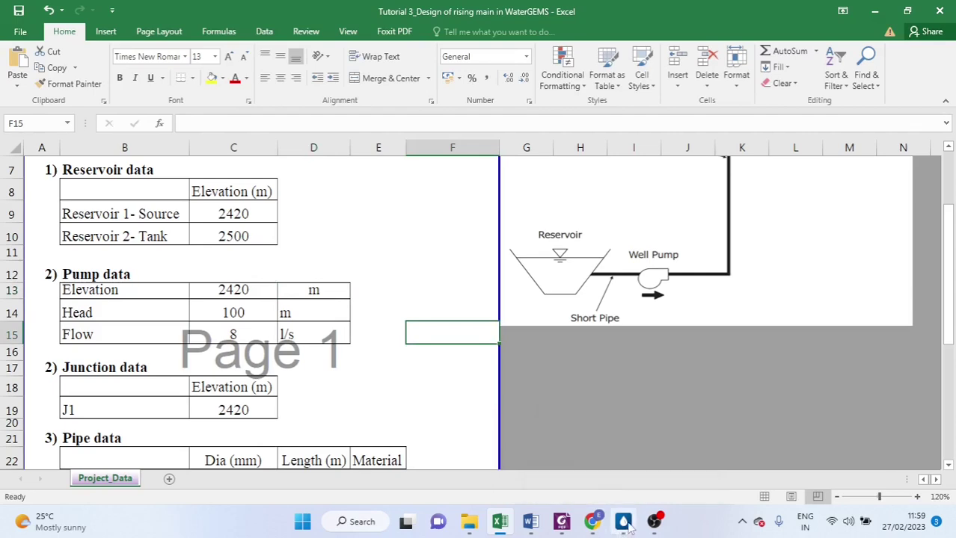
click(705, 337)
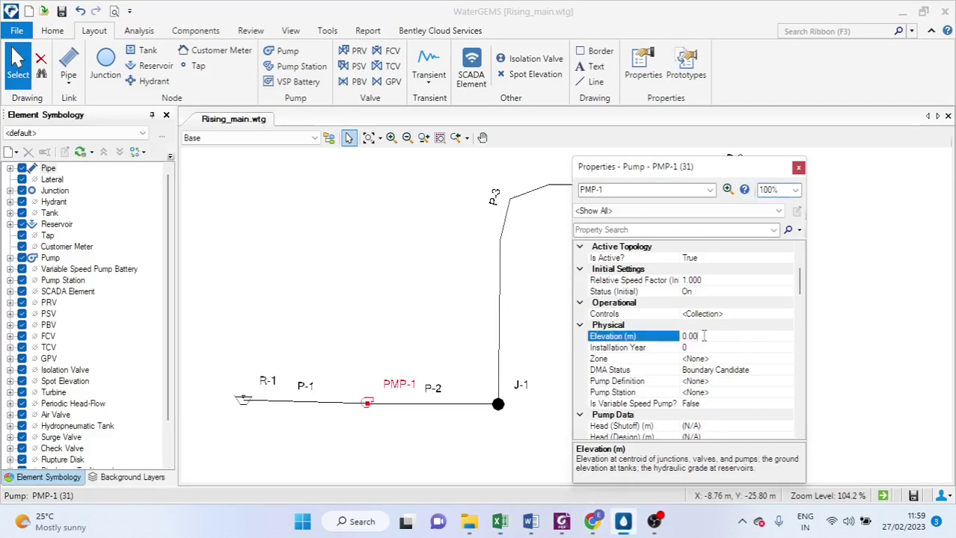
text(2420)
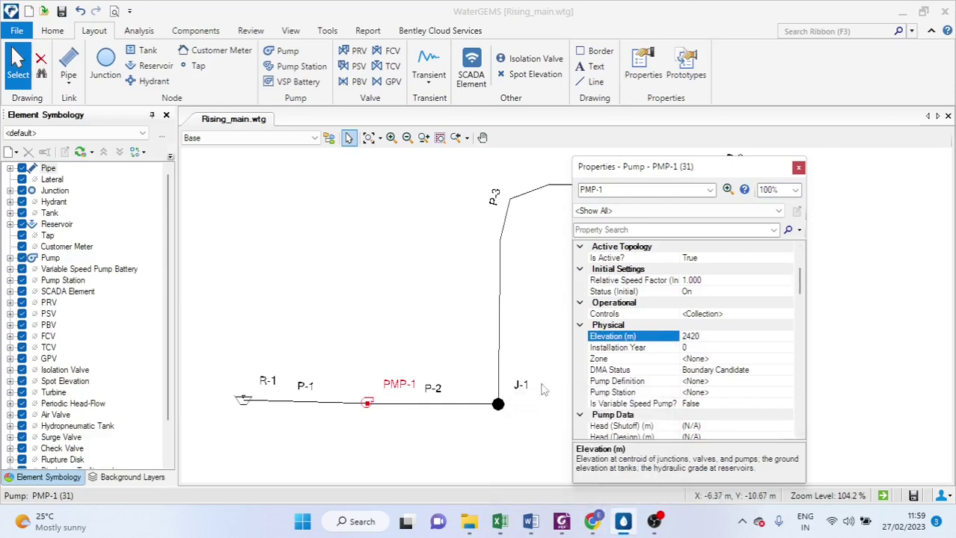
Step: Create a new pump definition from PMP-1's properties and set its type to Design Point (1 Point)
click(799, 358)
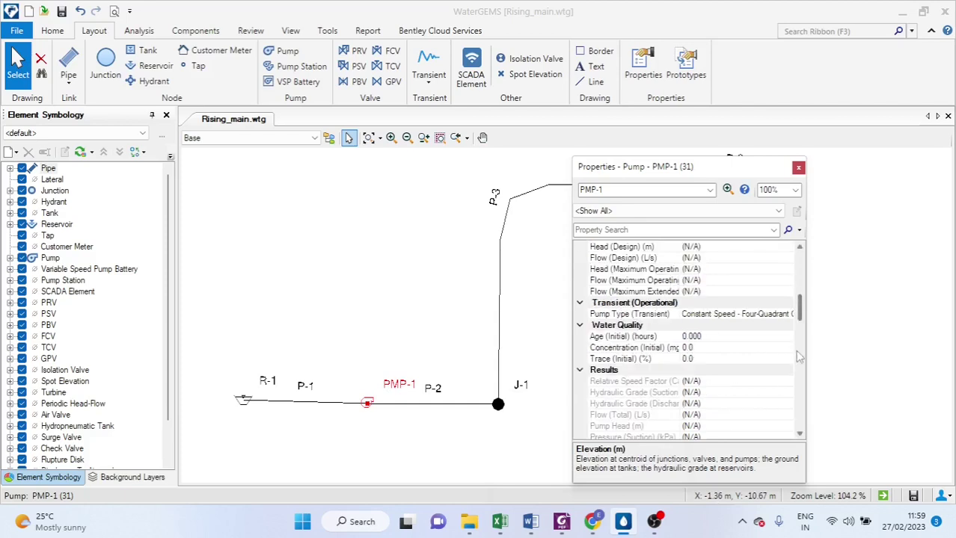
scroll(799, 357, up, 6)
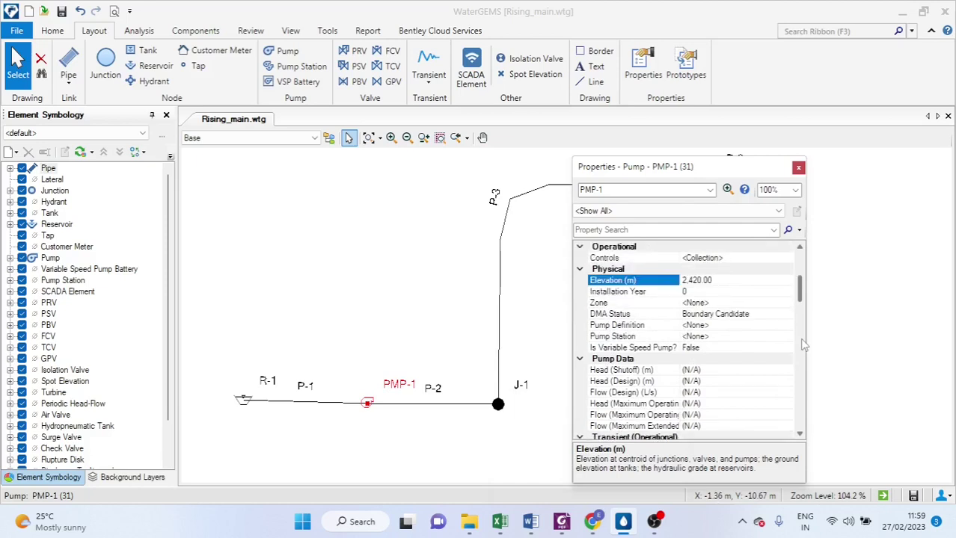
scroll(803, 345, up, 3)
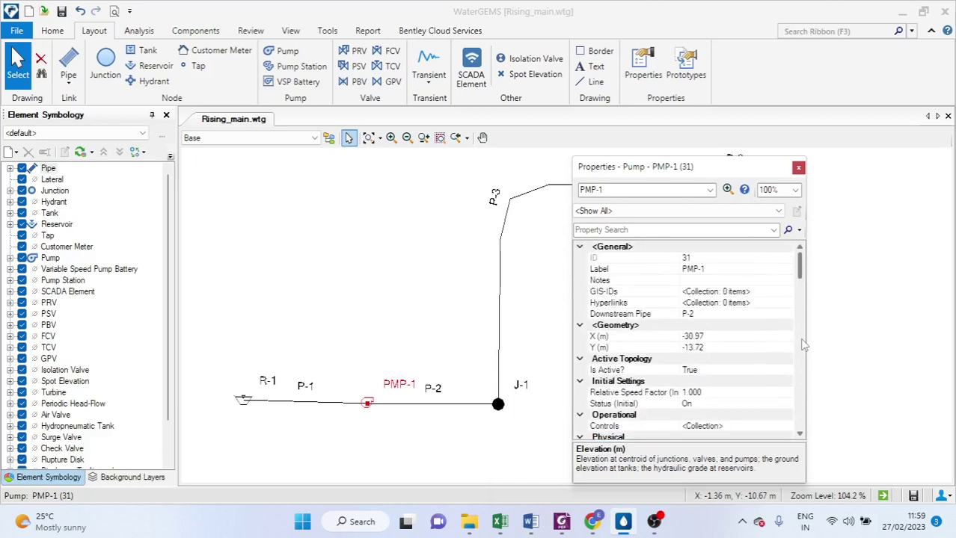
scroll(803, 345, down, 3)
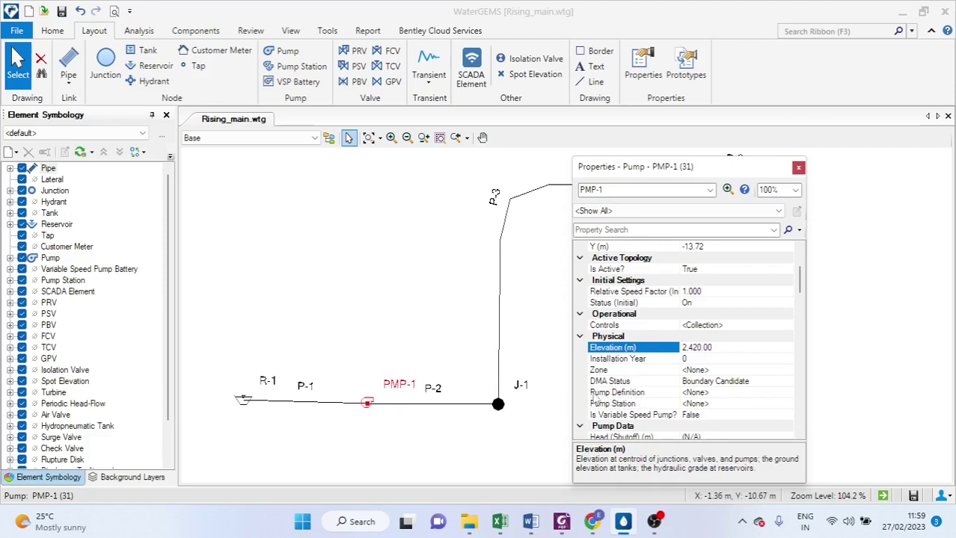
click(742, 392)
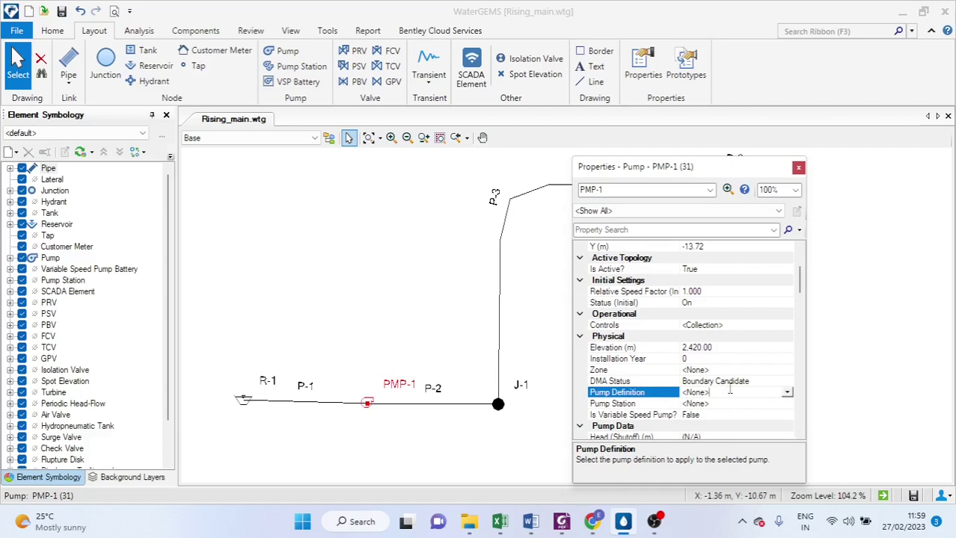
click(789, 394)
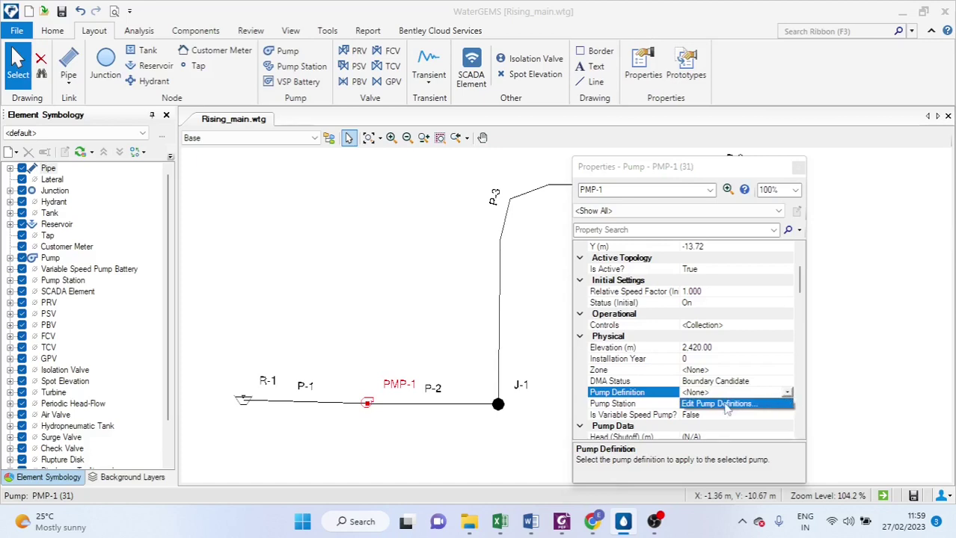
click(725, 406)
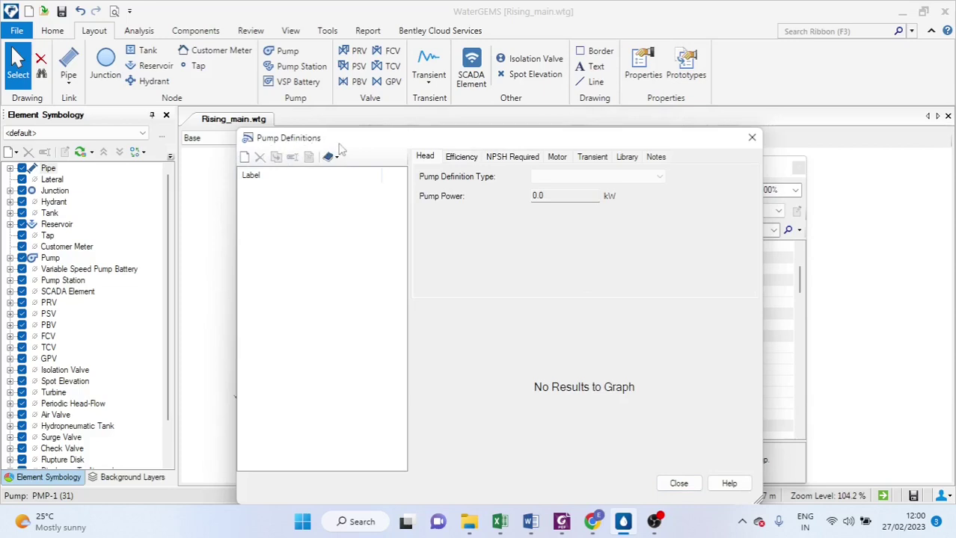
click(244, 159)
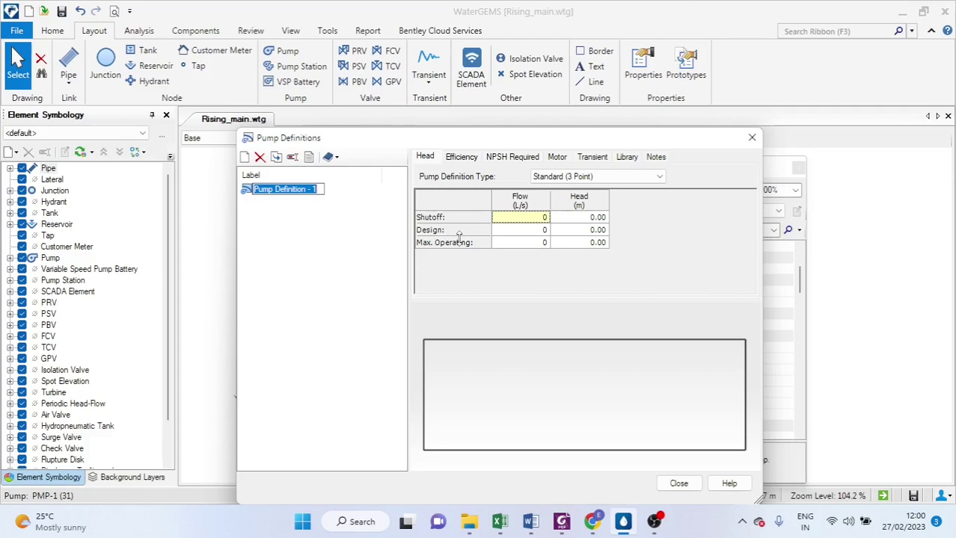
click(628, 178)
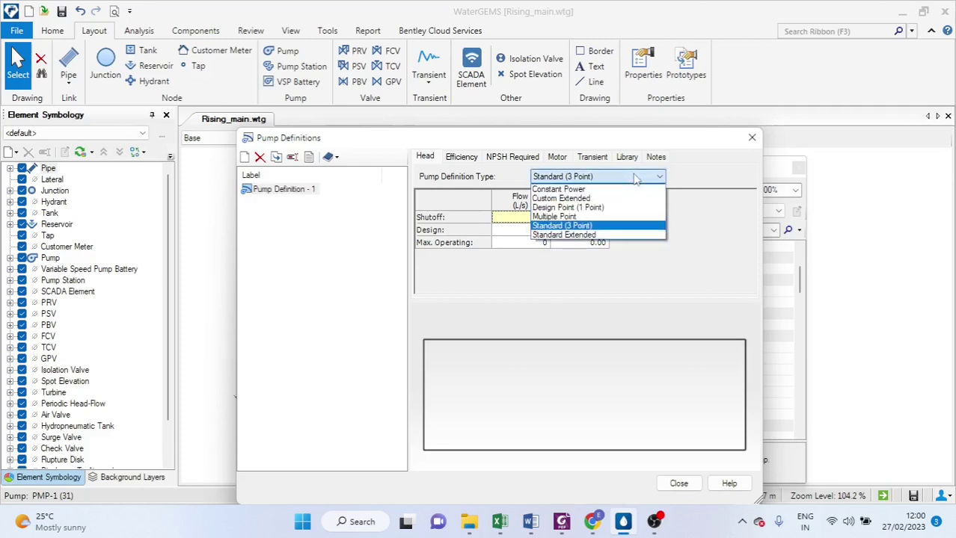
click(589, 208)
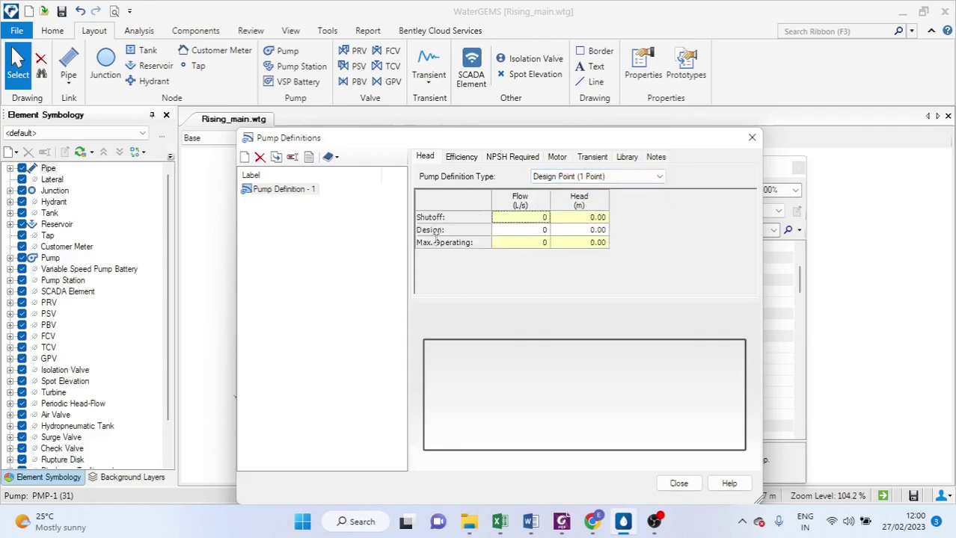
Step: Set the pump definition's design flow to 8 L/s and design head to 100 m, and close the definitions dialog
click(543, 232)
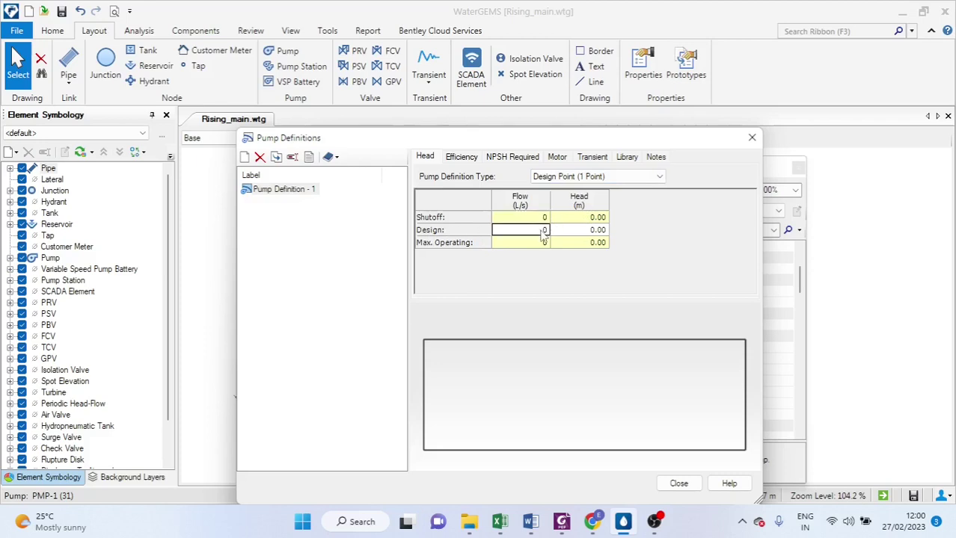
text(8)
click(594, 233)
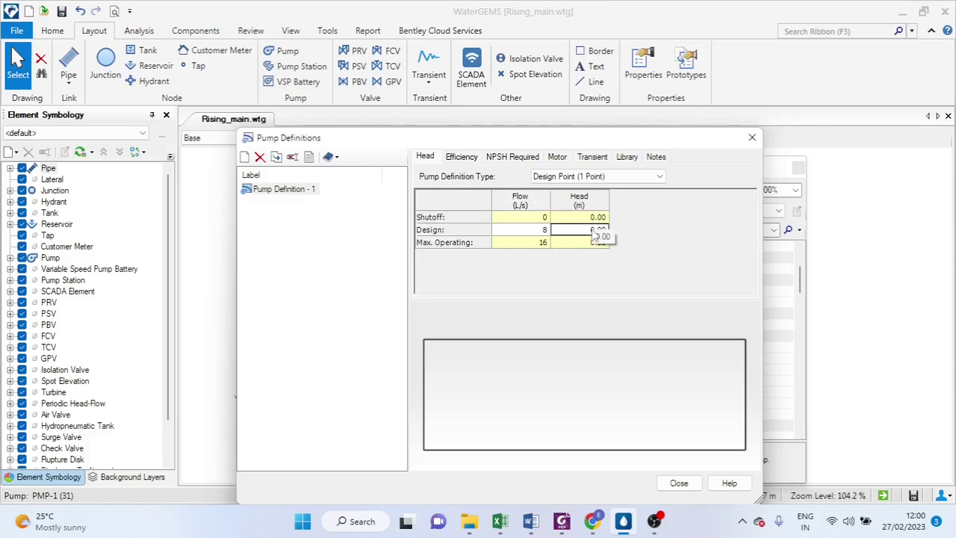
text(10)
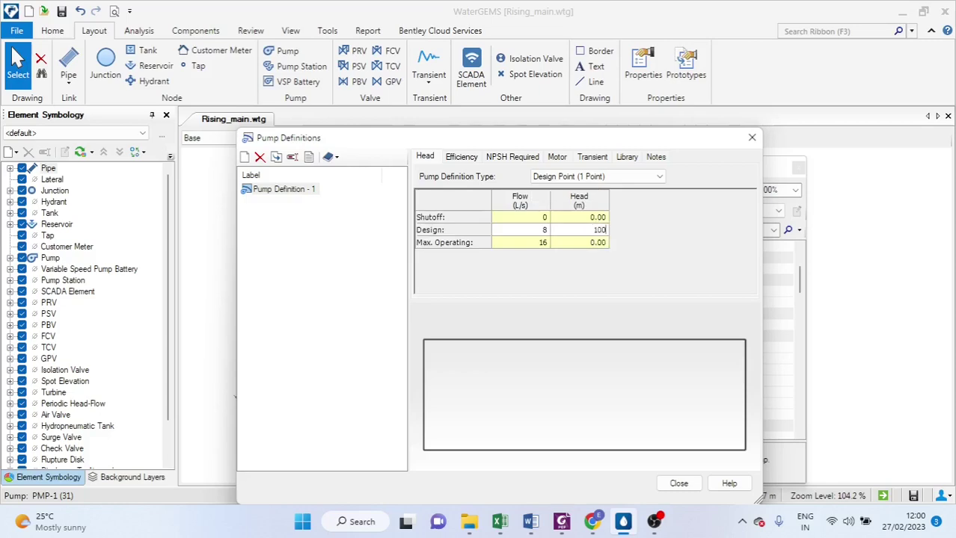
click(678, 484)
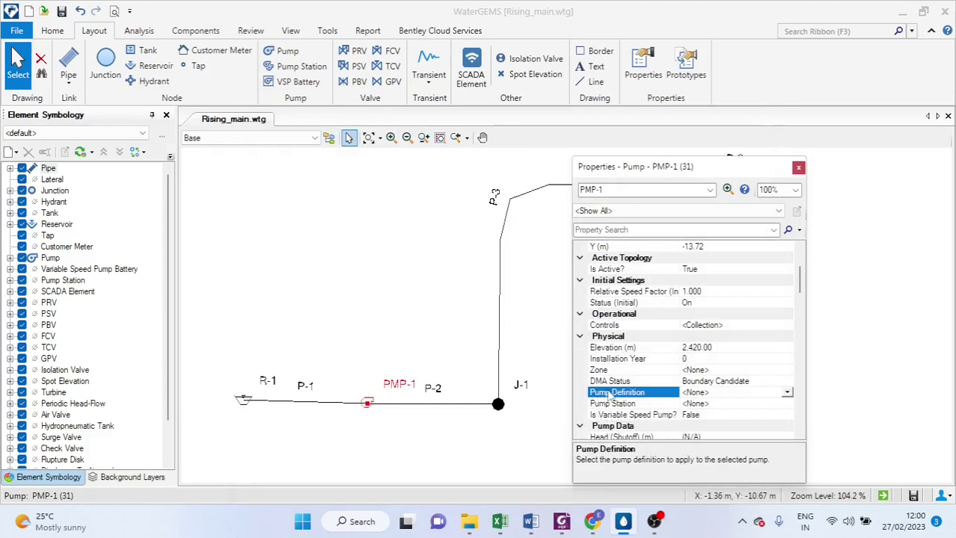
Step: Assign Pump Definition - 1 to pump PMP-1 and close its properties
click(787, 393)
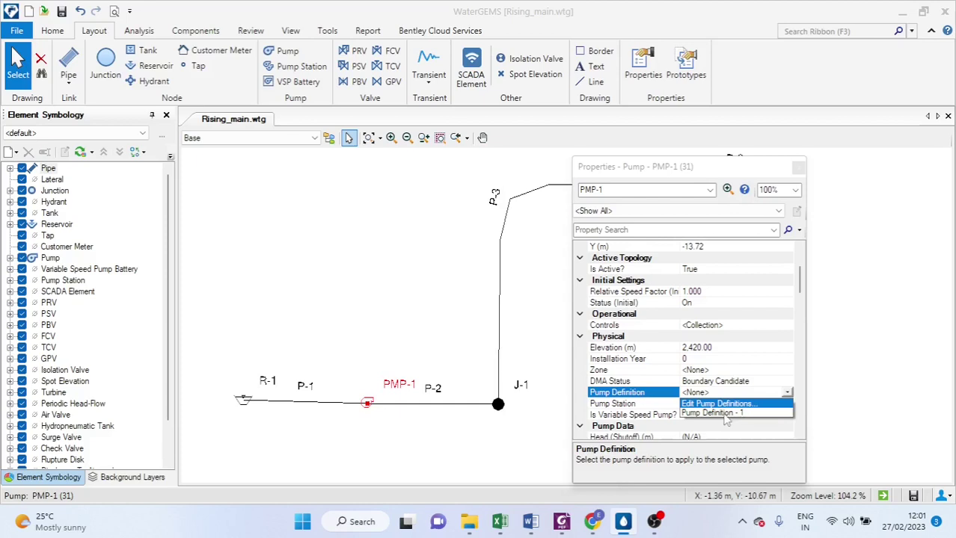
click(724, 416)
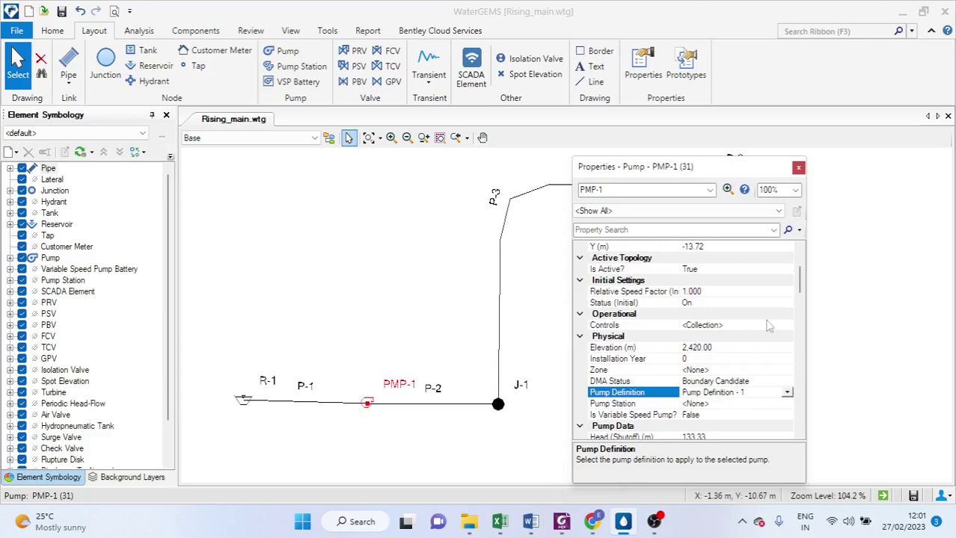
click(798, 169)
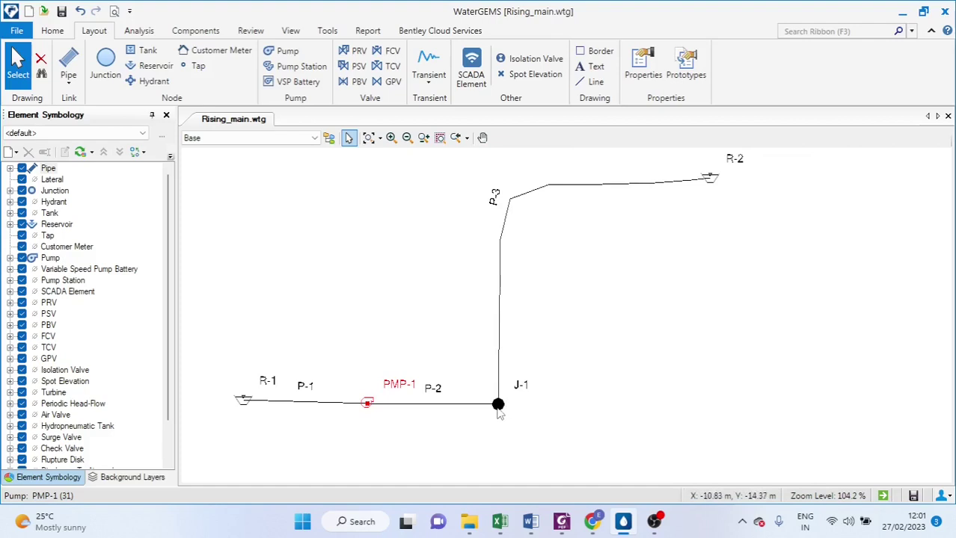
Step: Set the elevation of junction J-1 to 2420 m and close its properties
double_click(498, 405)
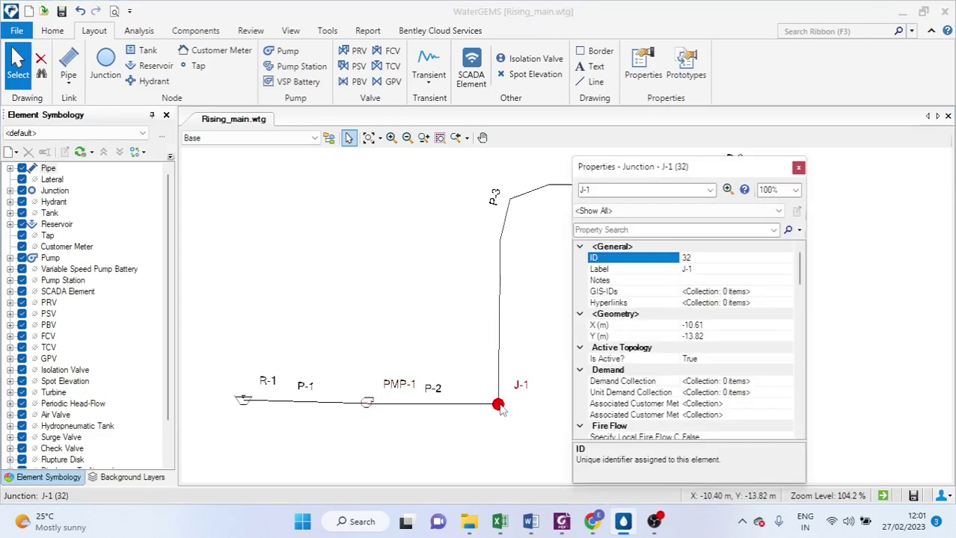
scroll(723, 330, down, 1)
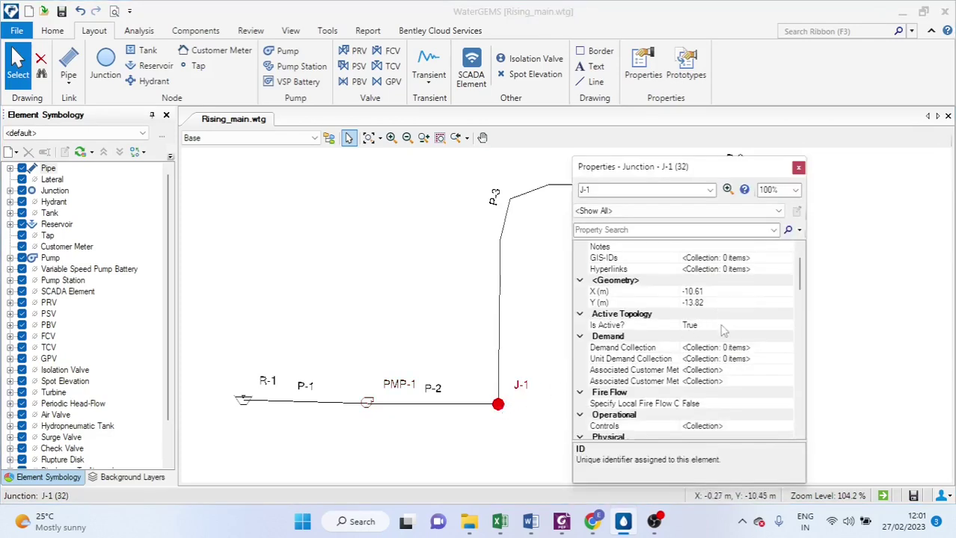
scroll(724, 330, down, 2)
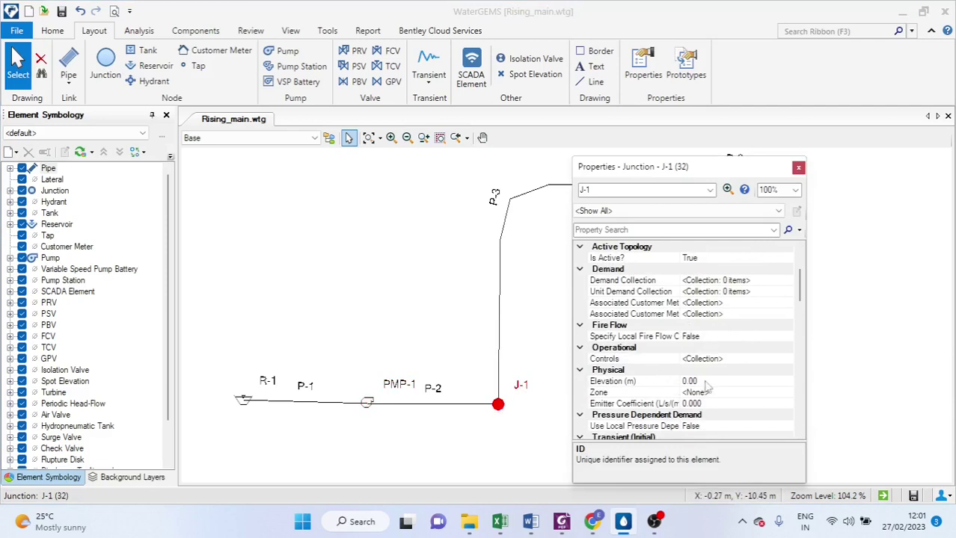
click(706, 381)
key(BackSpace)
key(BackSpace)
key(BackSpace)
key(BackSpace)
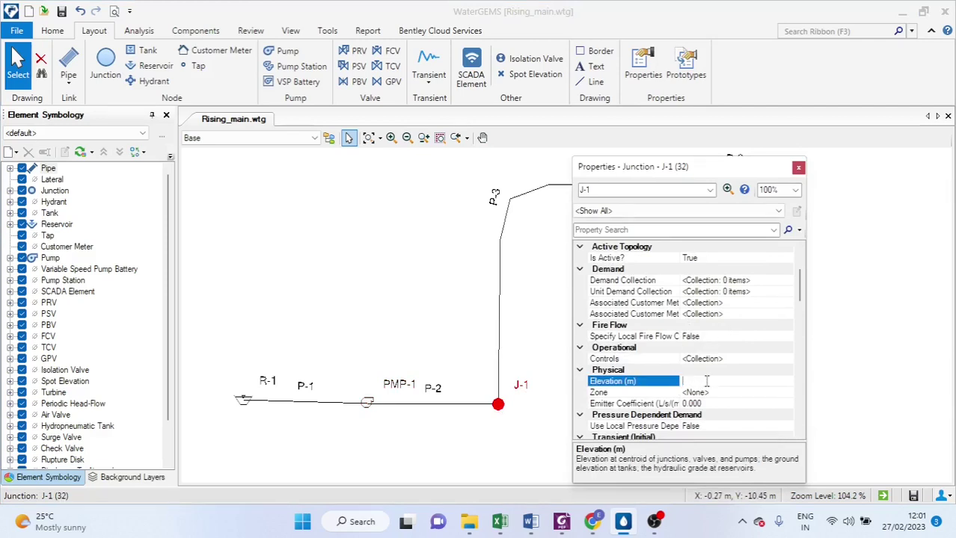
text(2420)
click(798, 167)
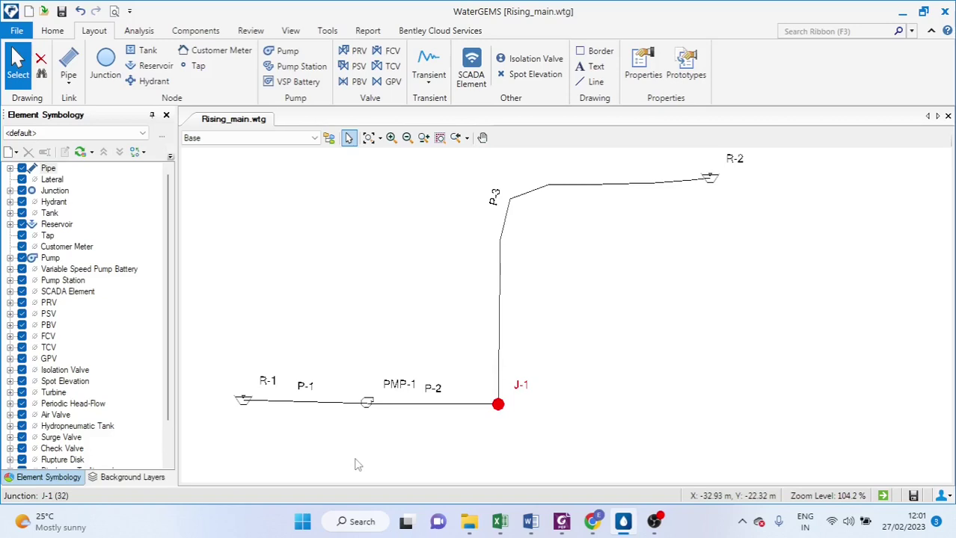
Step: Set the diameter of pipe P-1 to 150 mm in its properties
click(305, 406)
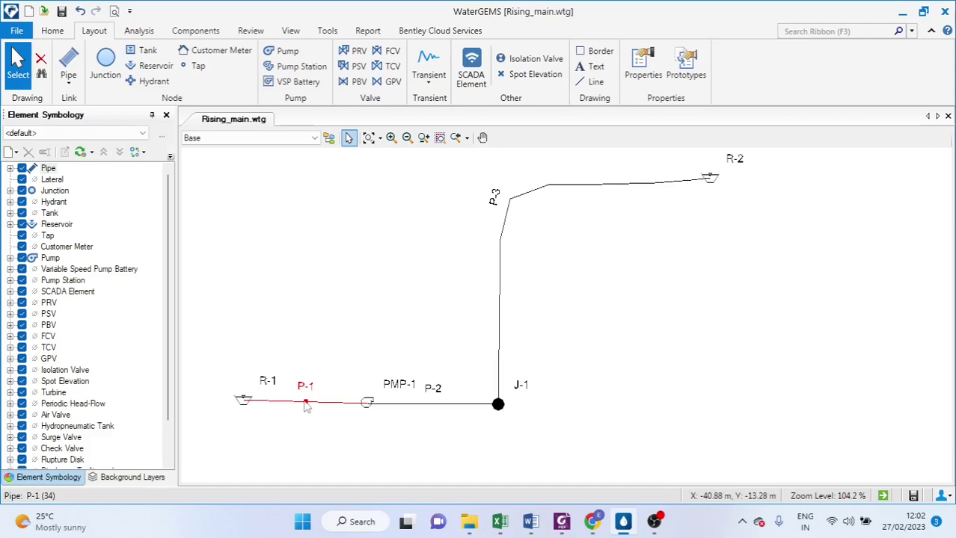
double_click(306, 404)
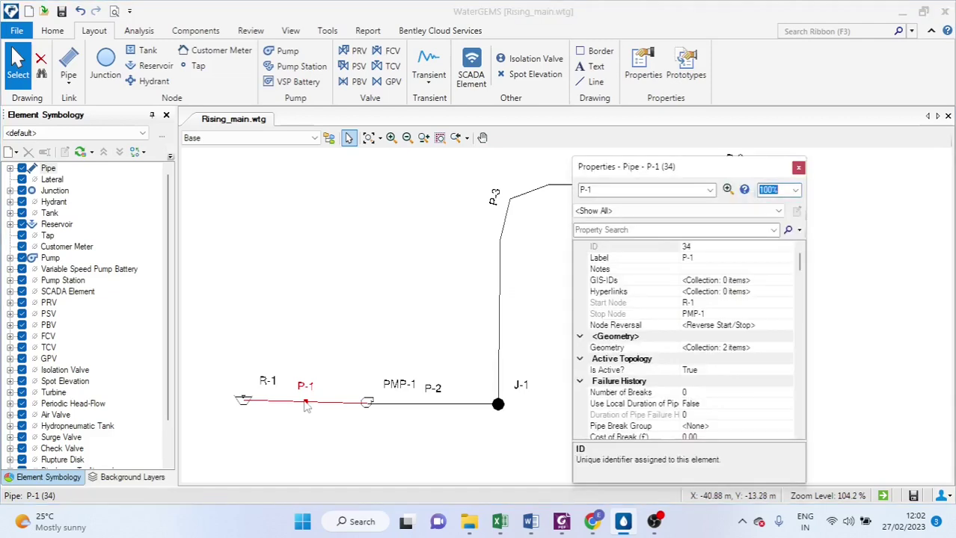
scroll(756, 311, down, 4)
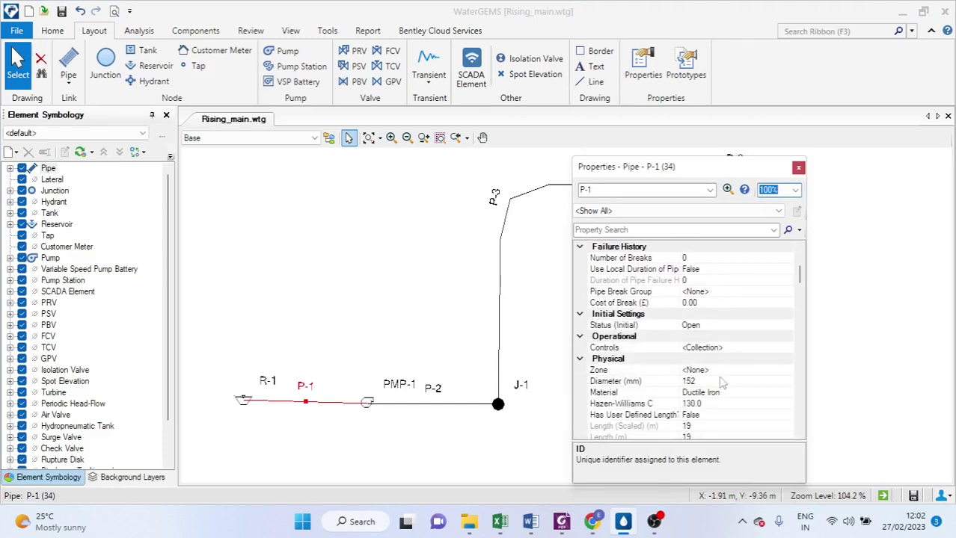
click(696, 382)
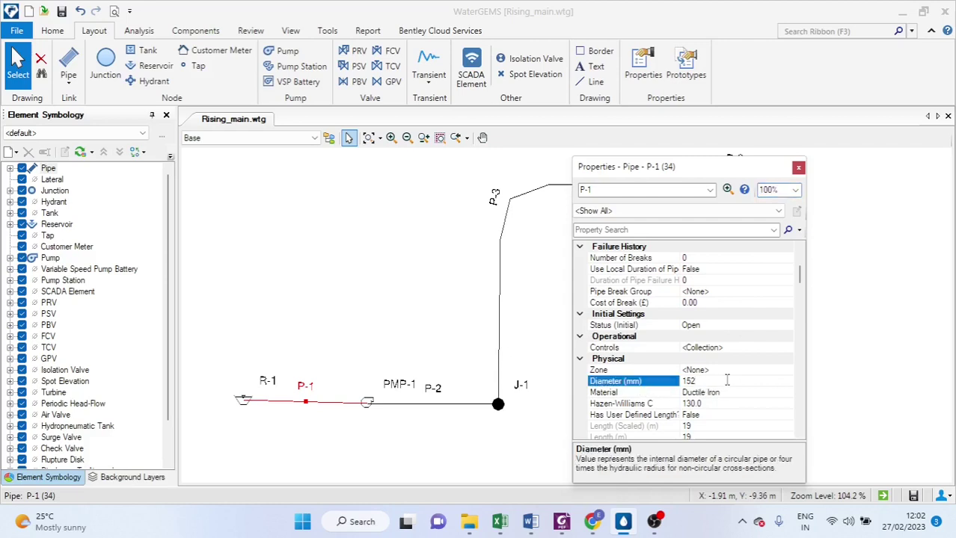
click(726, 381)
key(BackSpace)
text(0)
Step: Check the diameters, lengths and materials of pipes P1 to P3 in the Excel project data, and return to WaterGEMS
mouse_move(499, 525)
click(475, 470)
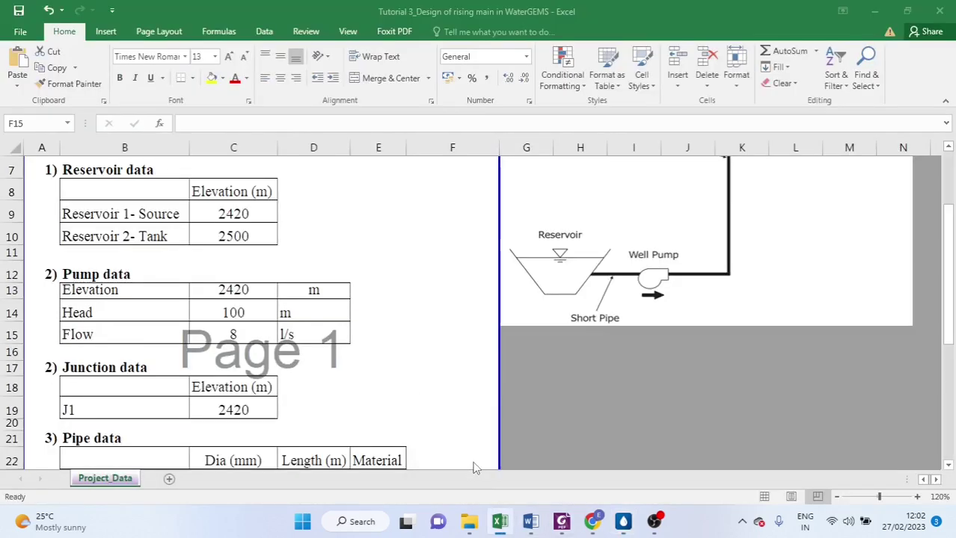
scroll(359, 396, down, 3)
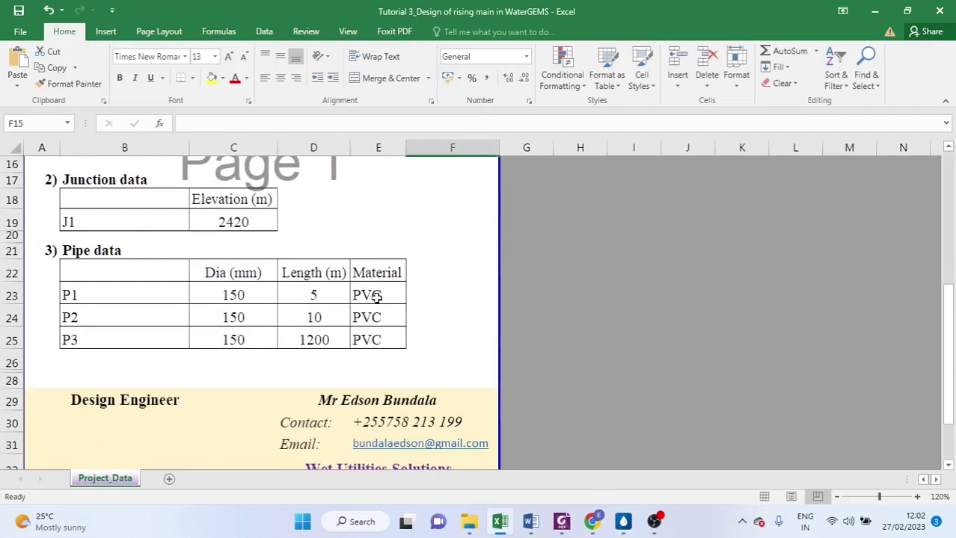
scroll(376, 300, down, 2)
scroll(362, 258, up, 1)
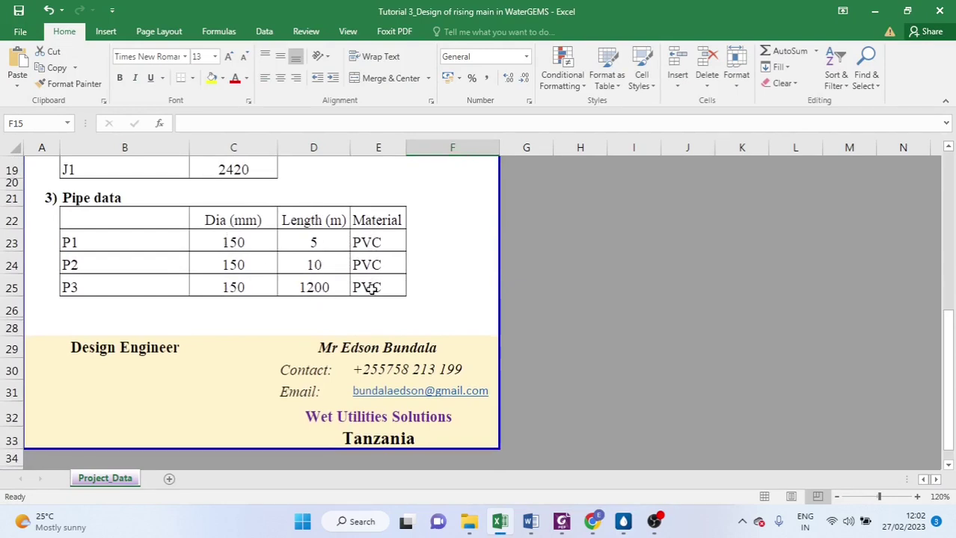
click(623, 521)
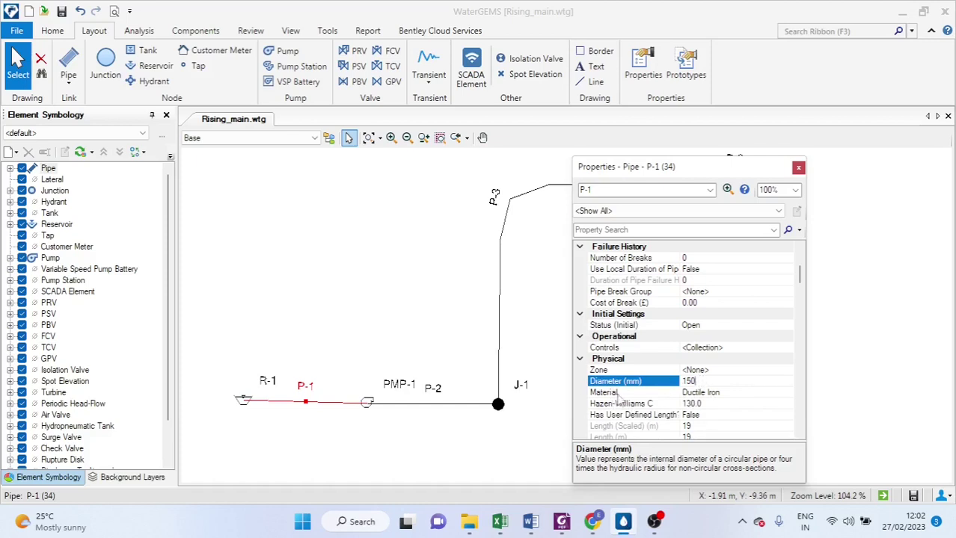
Step: Assign PVC from MaterialLibrary.xml as the material of pipe P-1 and close its properties
click(741, 394)
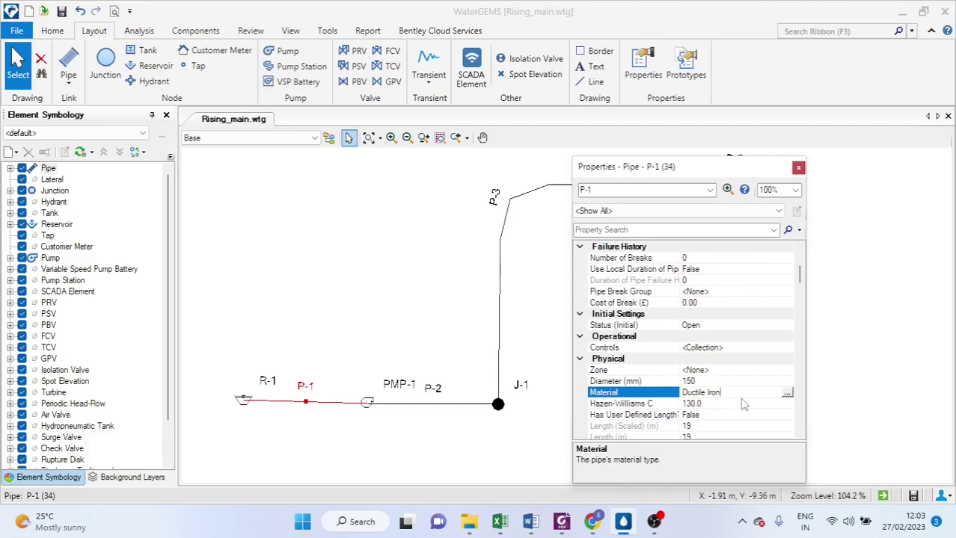
click(787, 394)
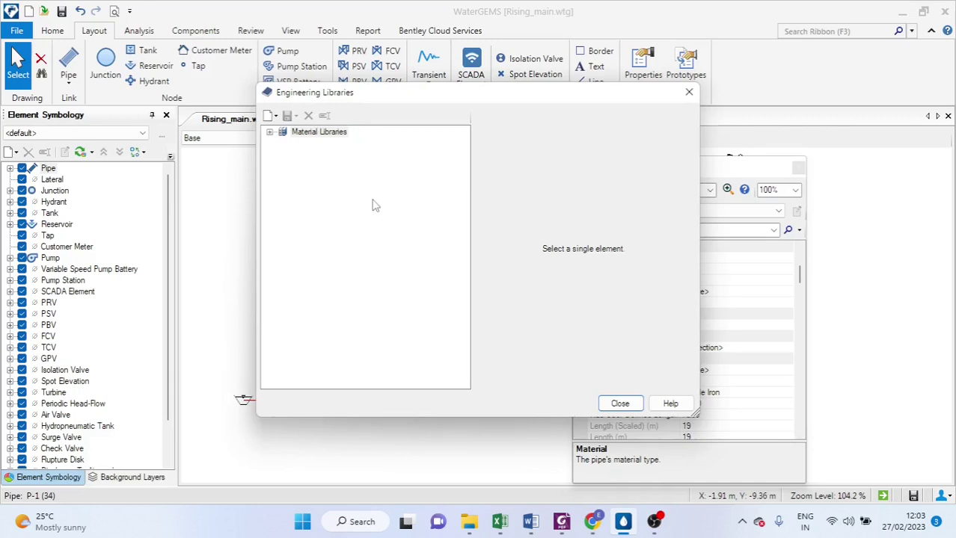
click(271, 133)
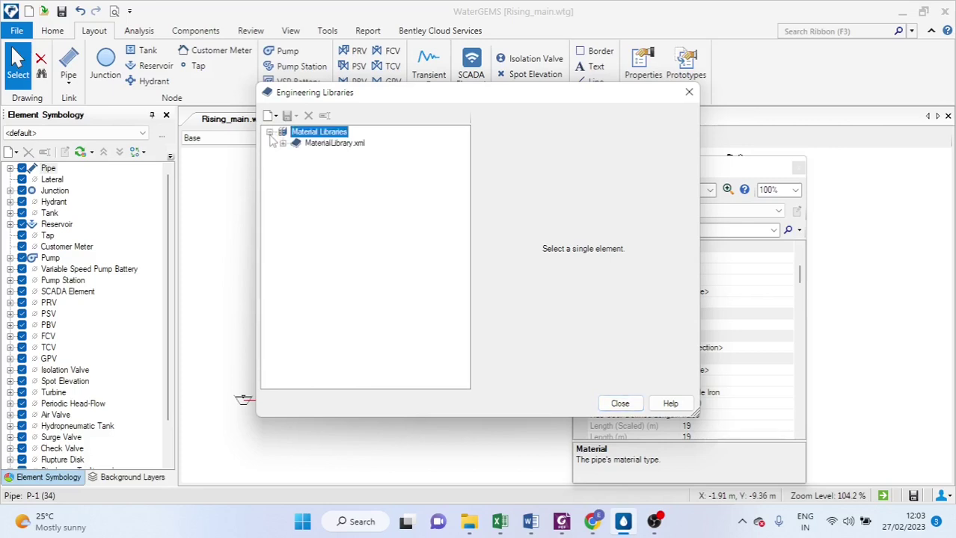
click(283, 146)
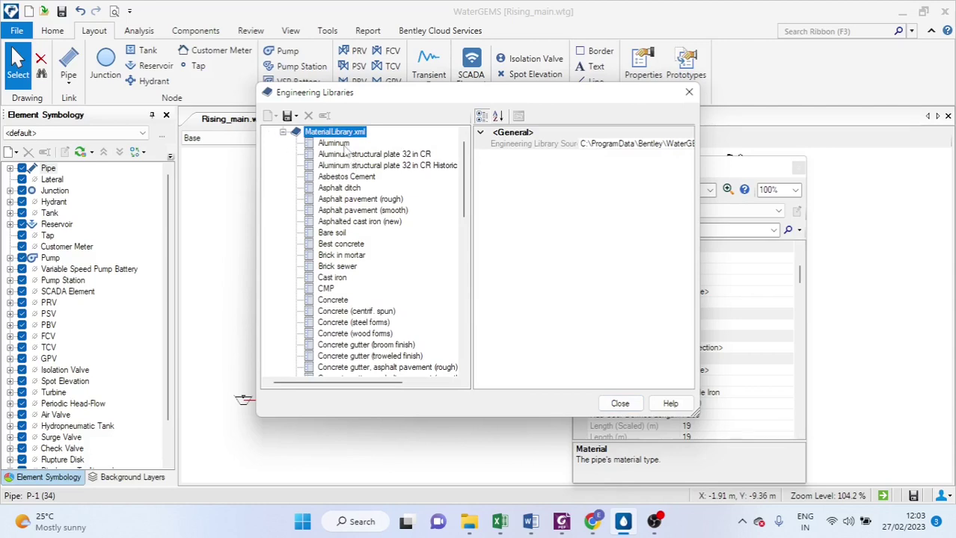
scroll(346, 152, down, 2)
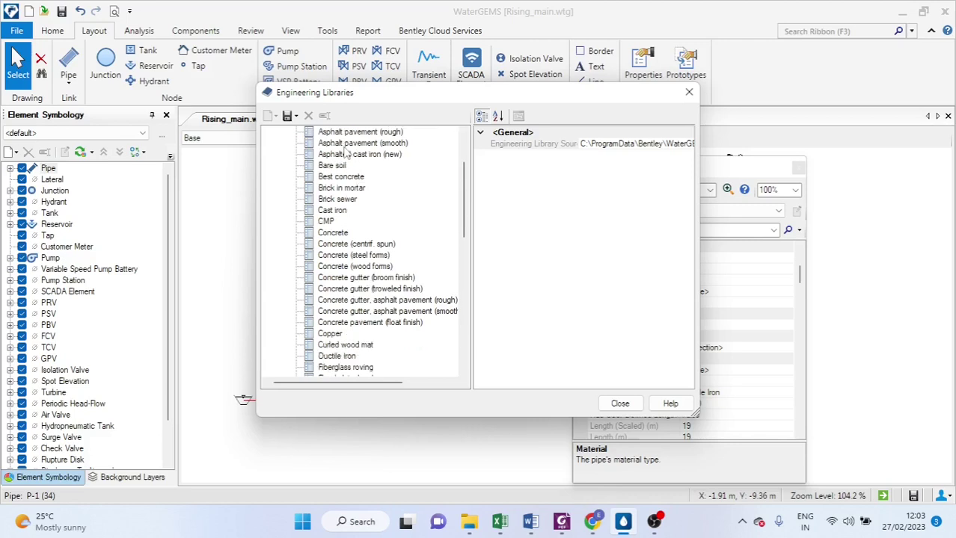
scroll(346, 153, down, 6)
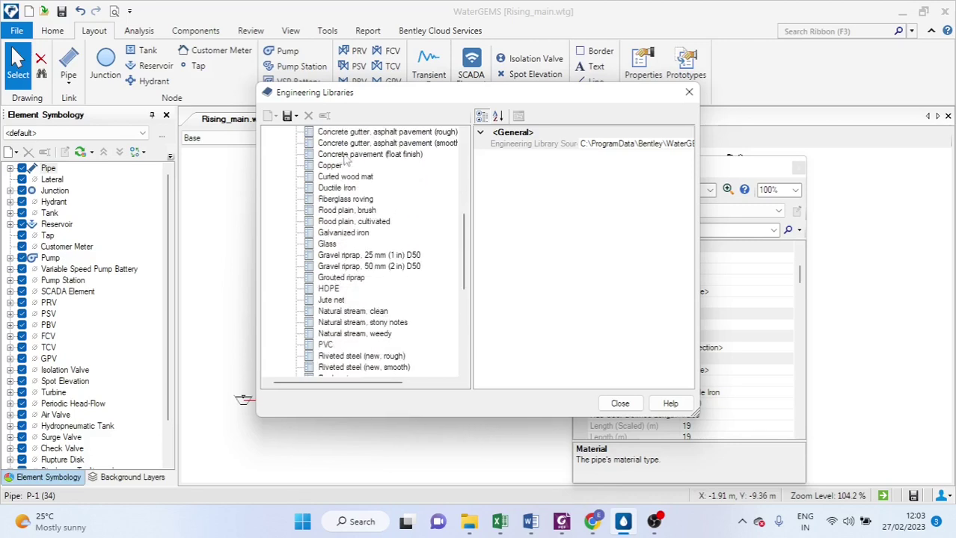
scroll(348, 158, down, 6)
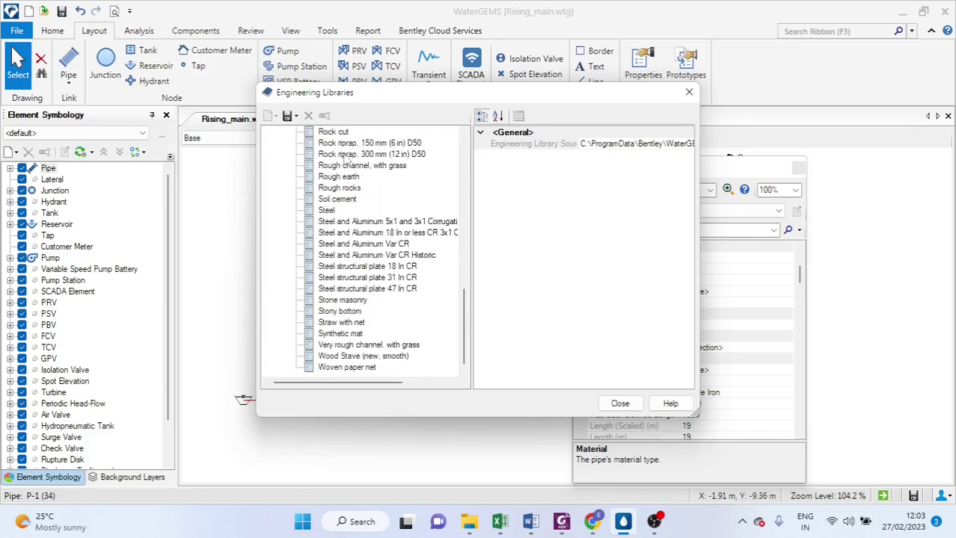
scroll(368, 336, up, 8)
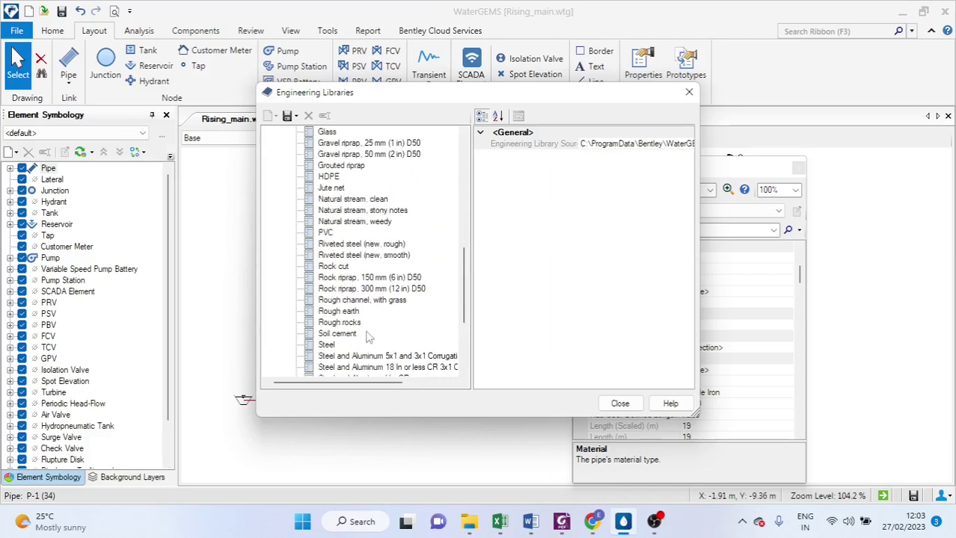
scroll(367, 337, up, 7)
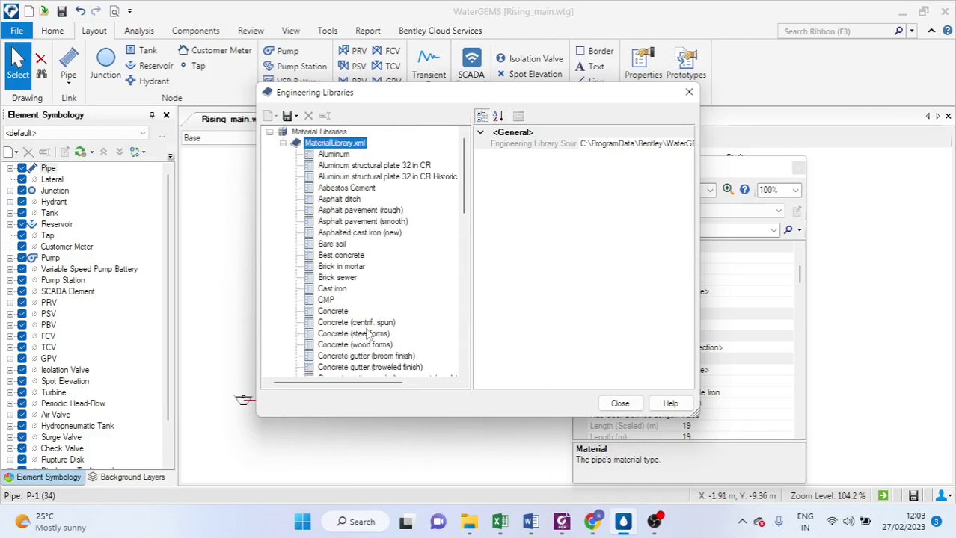
scroll(367, 273, down, 1)
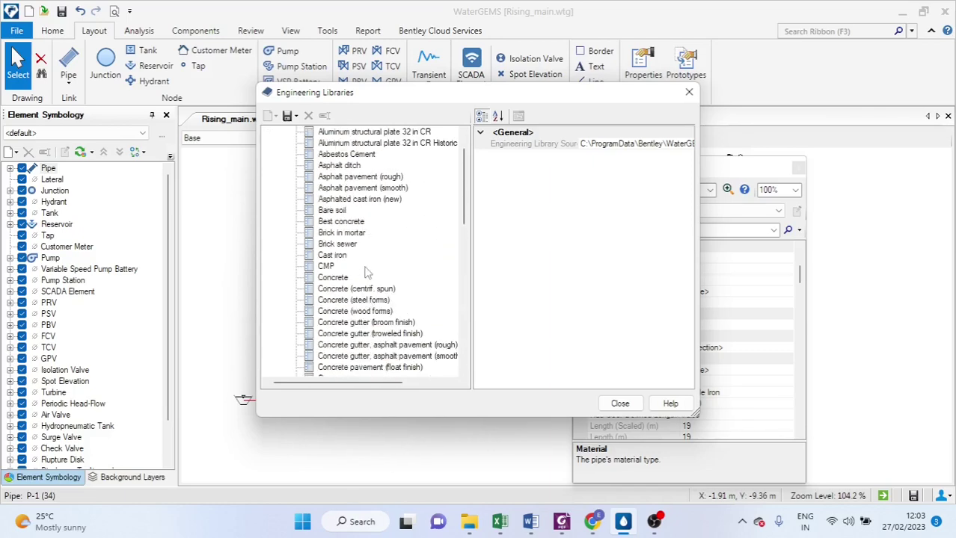
scroll(367, 273, down, 6)
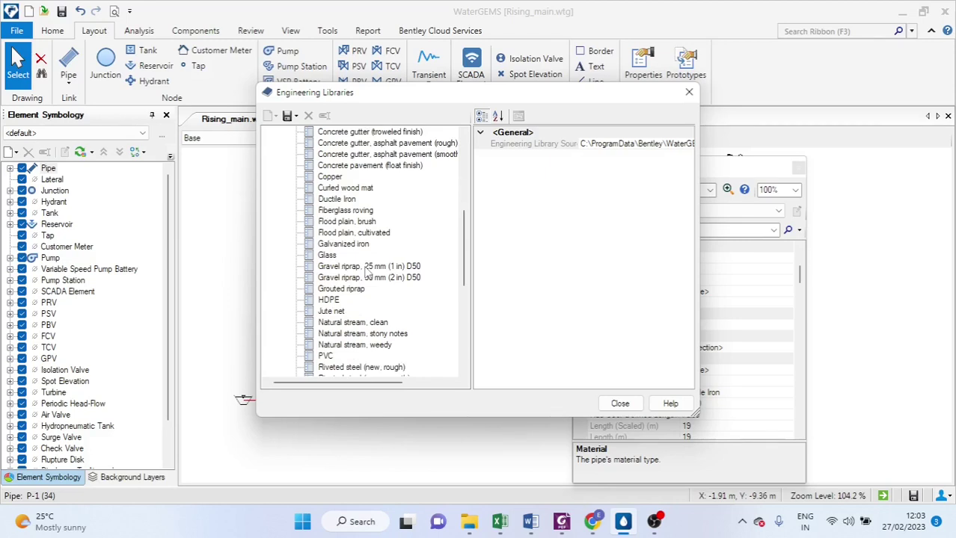
scroll(366, 273, down, 1)
scroll(366, 273, up, 1)
scroll(346, 213, down, 1)
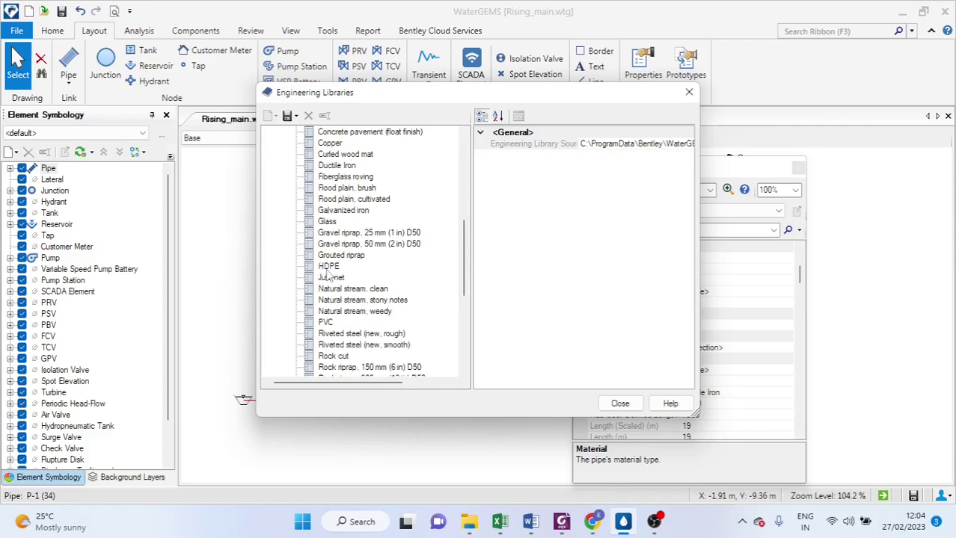
scroll(366, 269, down, 1)
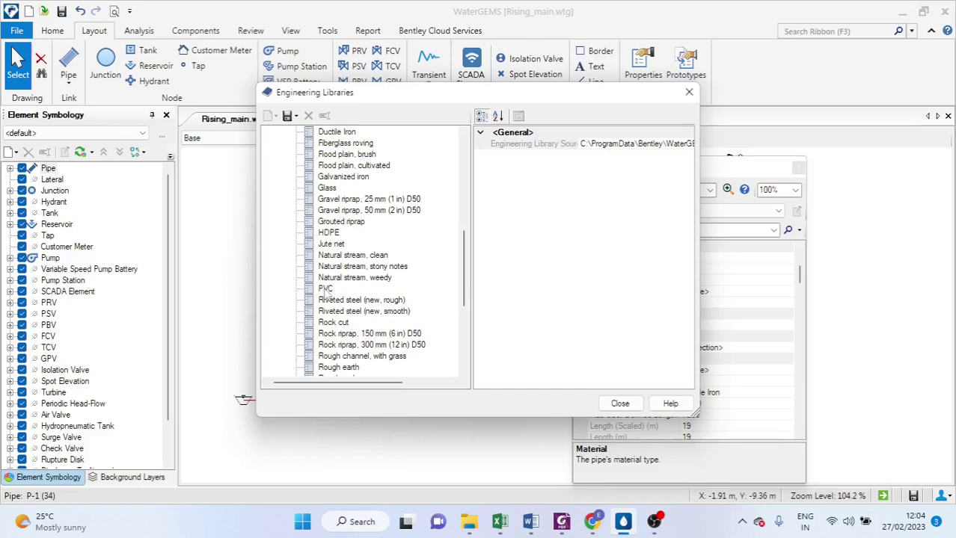
click(326, 289)
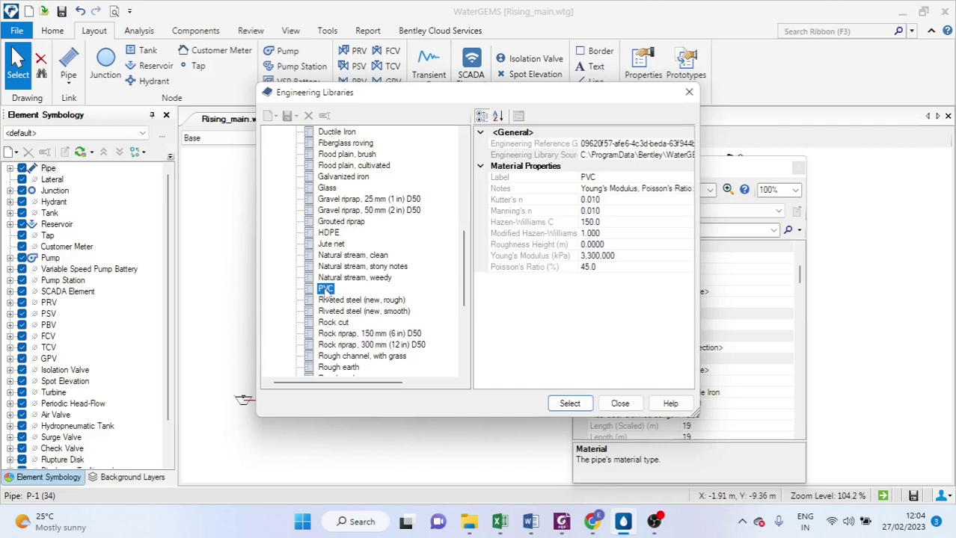
click(566, 404)
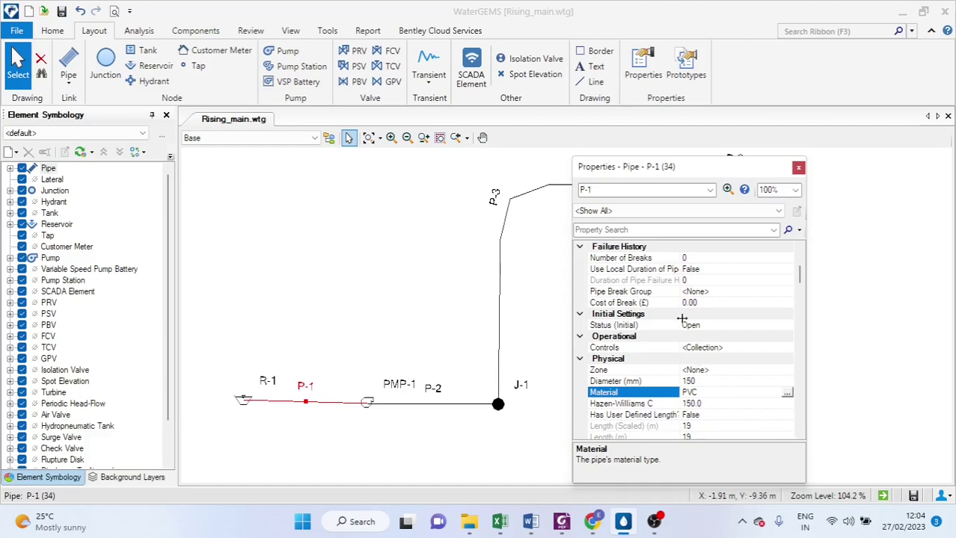
click(799, 166)
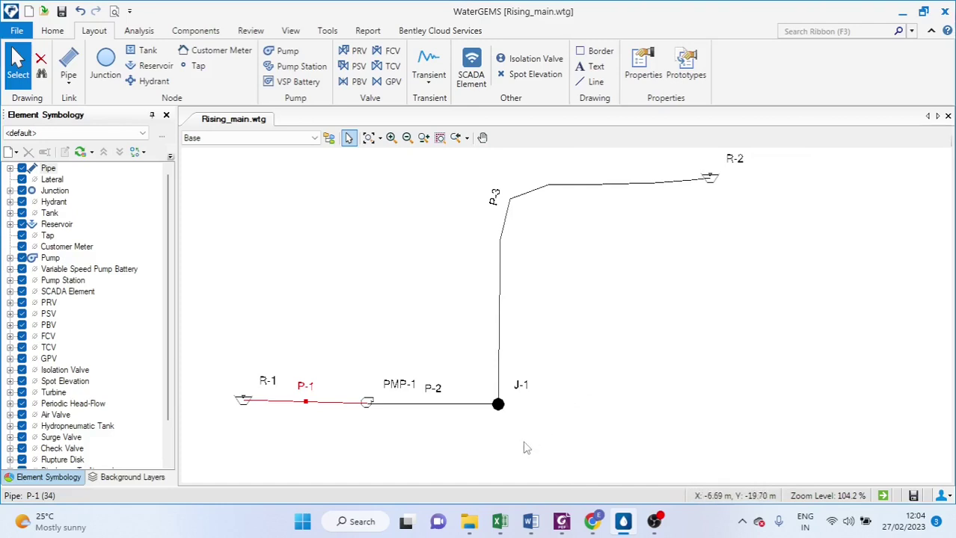
Step: Open the properties of pipe P-2 and set its diameter to 150 mm
double_click(427, 405)
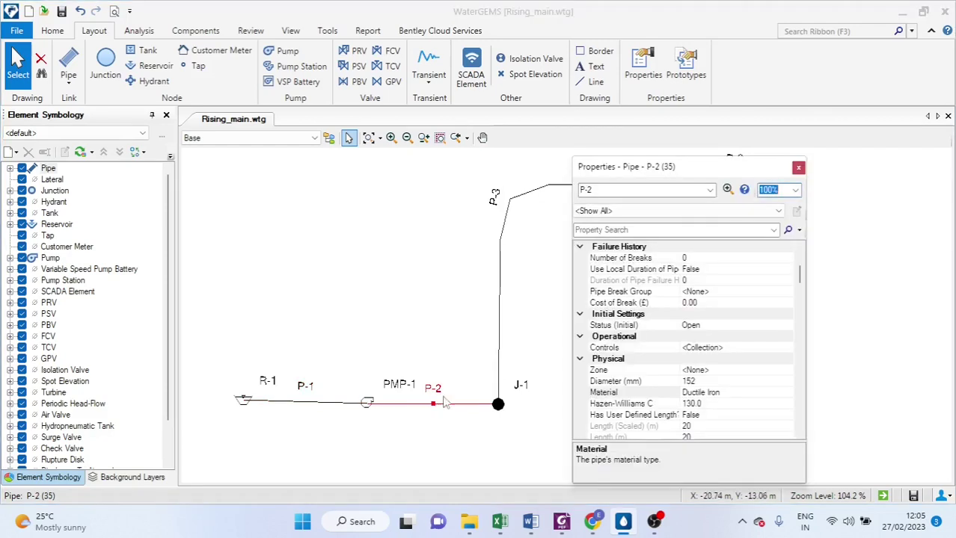
scroll(699, 307, down, 1)
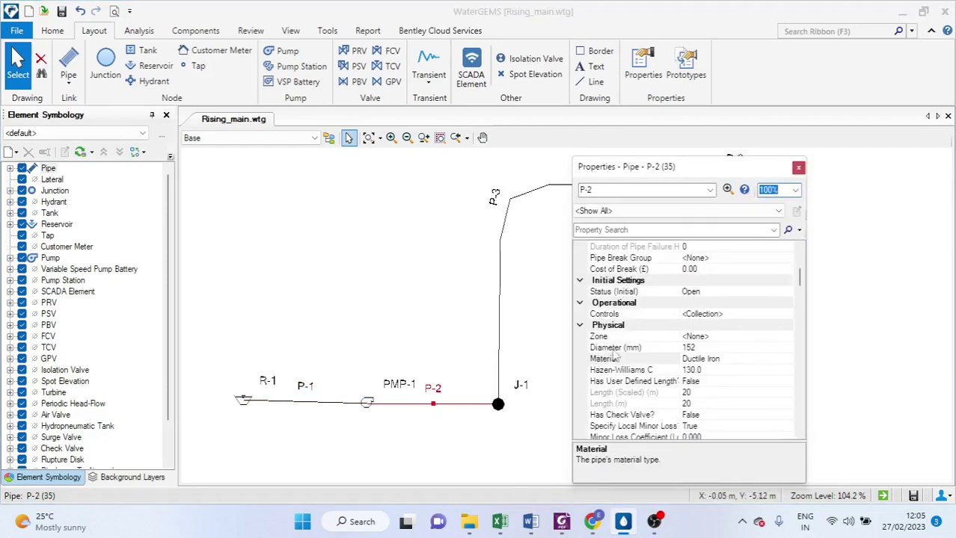
click(703, 348)
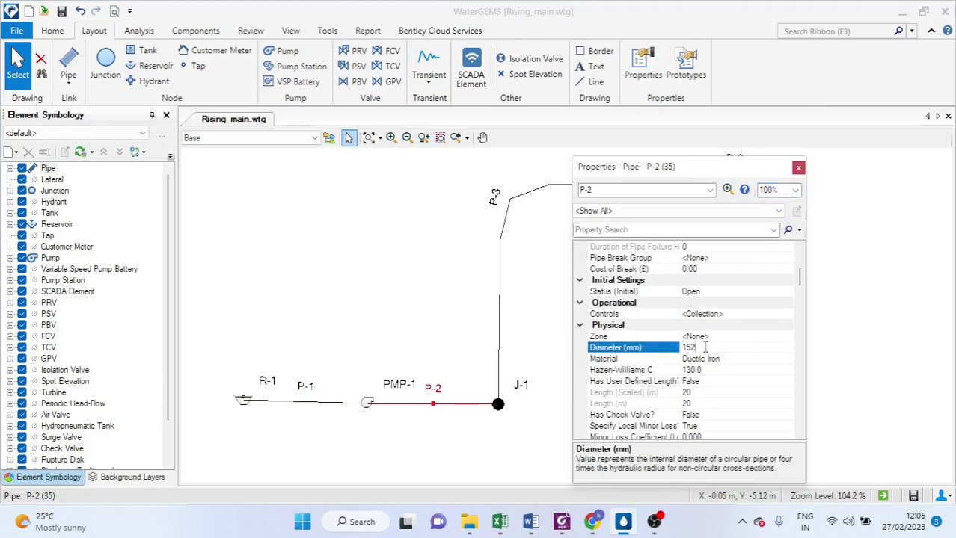
key(BackSpace)
text(0)
Step: Assign PVC from MaterialLibrary.xml in the engineering libraries as the material of pipe P-2
click(730, 359)
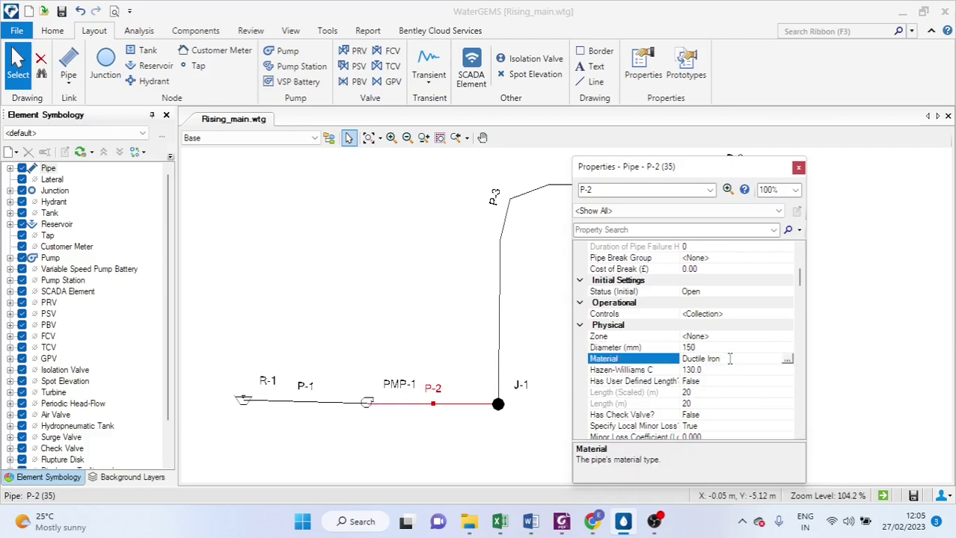
click(787, 360)
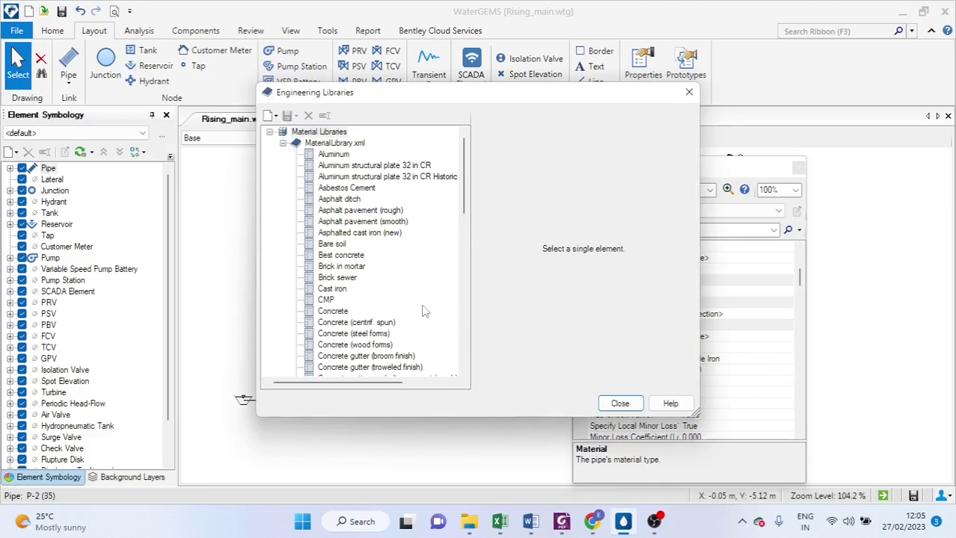
click(270, 133)
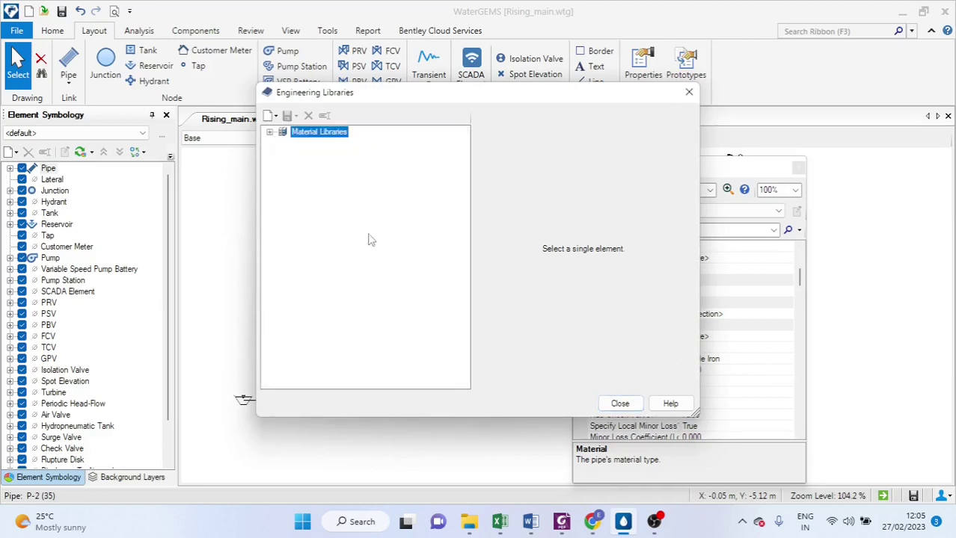
click(270, 132)
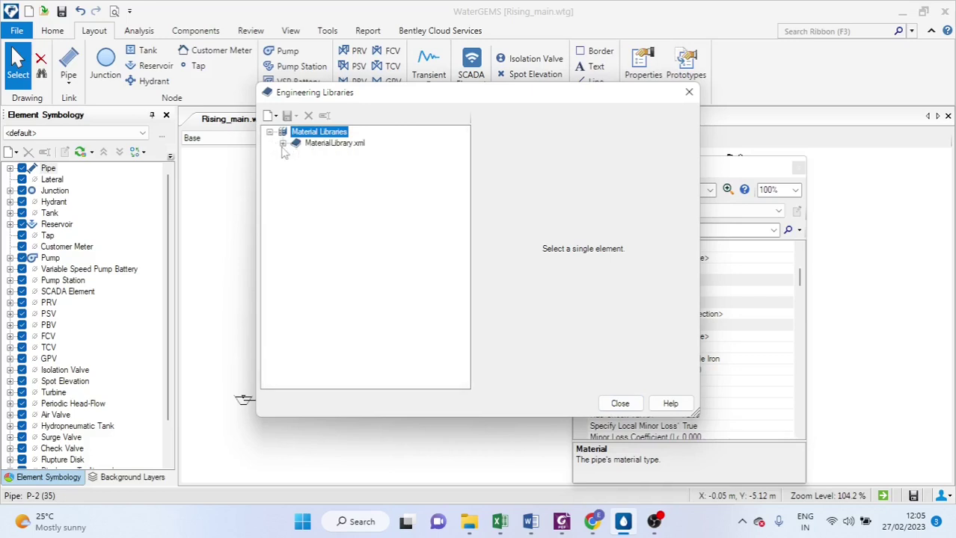
click(283, 144)
click(271, 134)
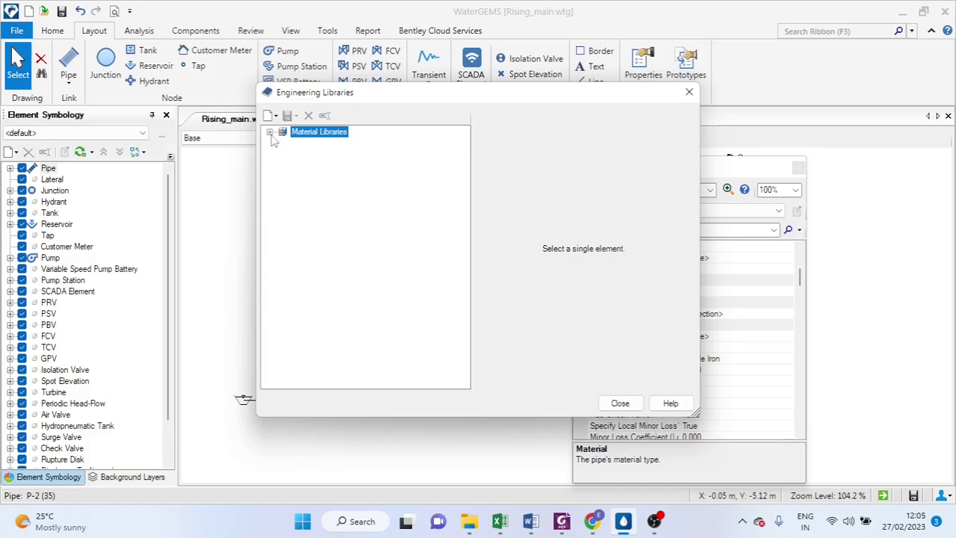
click(270, 133)
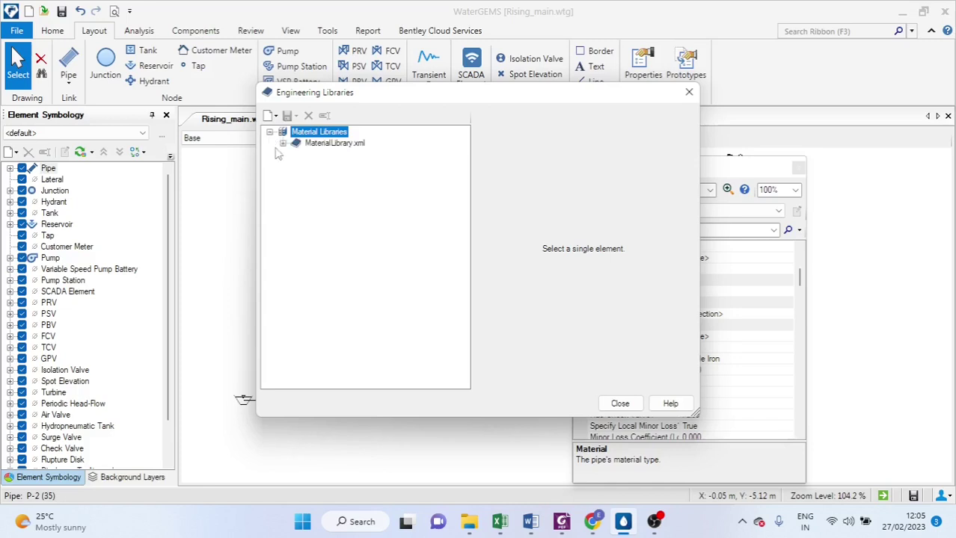
click(282, 145)
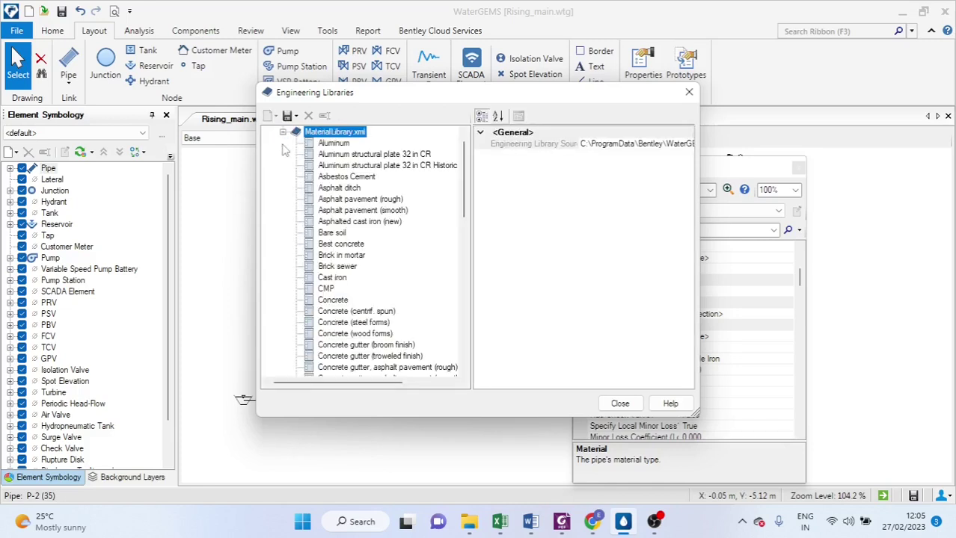
click(283, 132)
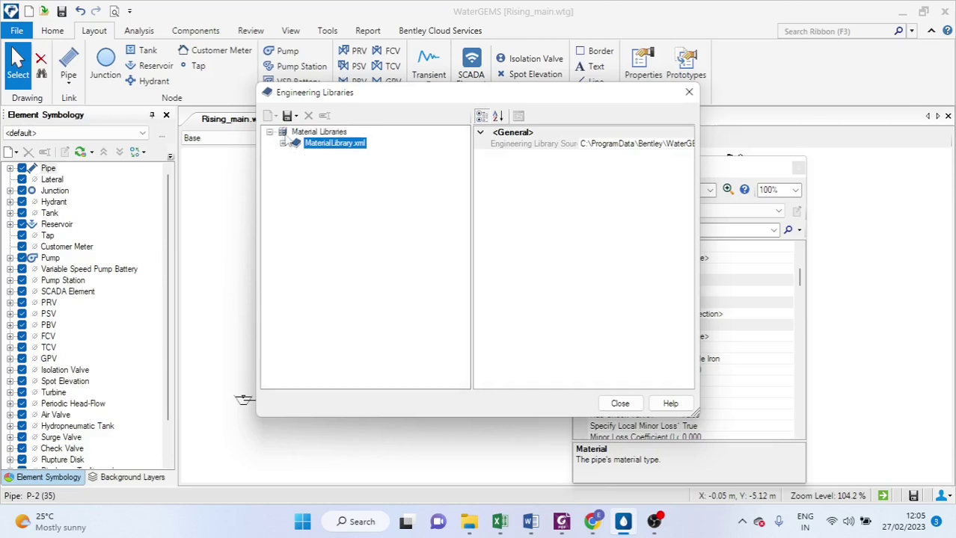
click(282, 145)
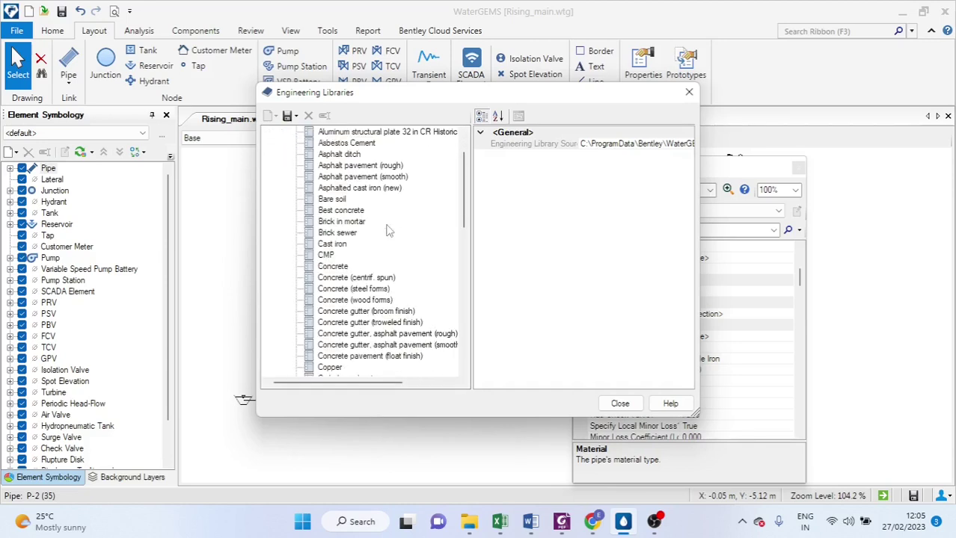
scroll(385, 229, down, 1)
scroll(369, 228, down, 6)
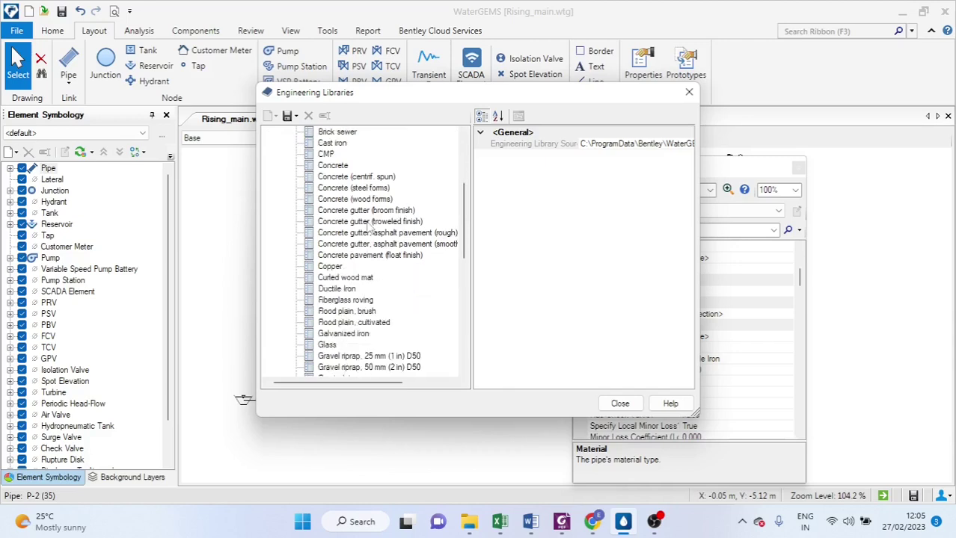
scroll(369, 232, down, 3)
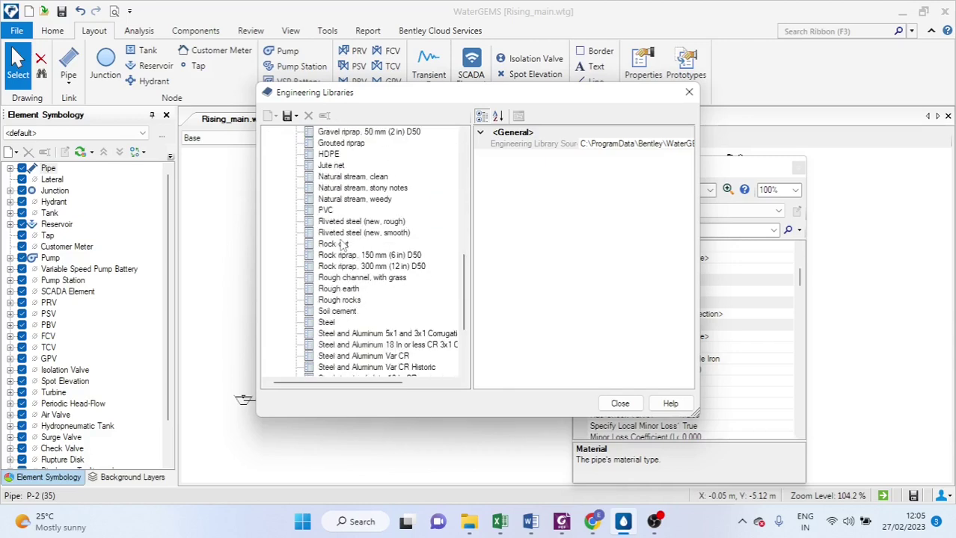
click(328, 212)
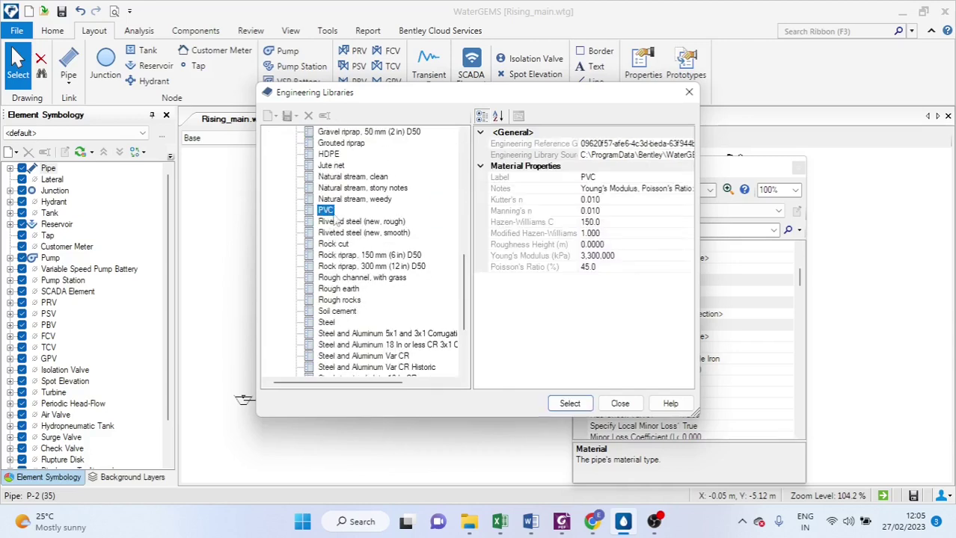
click(570, 404)
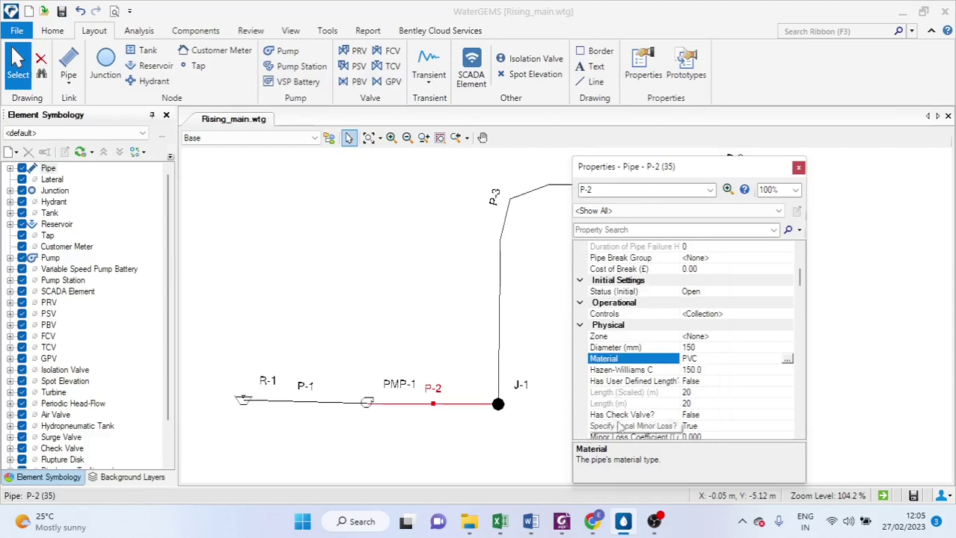
Step: Check the lengths of the pipes in the Excel project data, and return to WaterGEMS
mouse_move(501, 524)
click(486, 475)
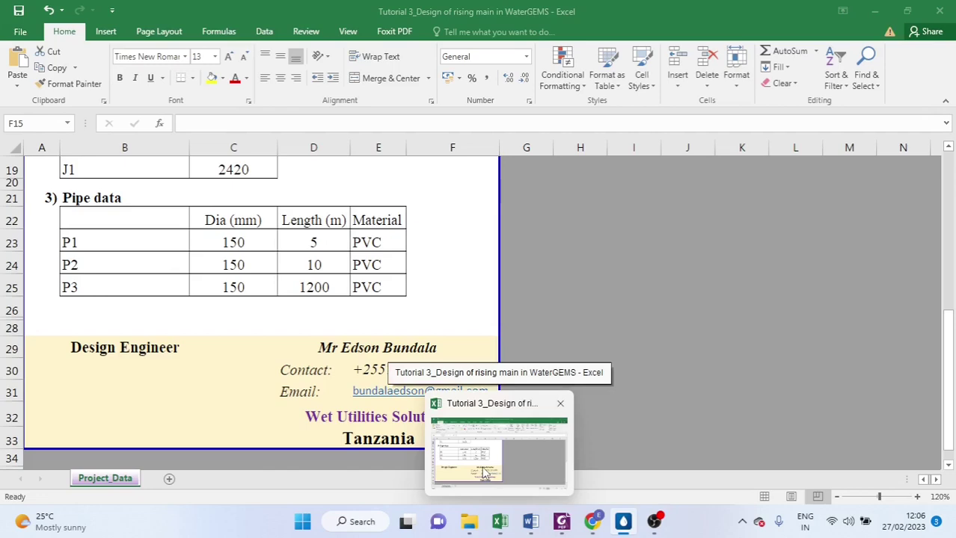
click(484, 472)
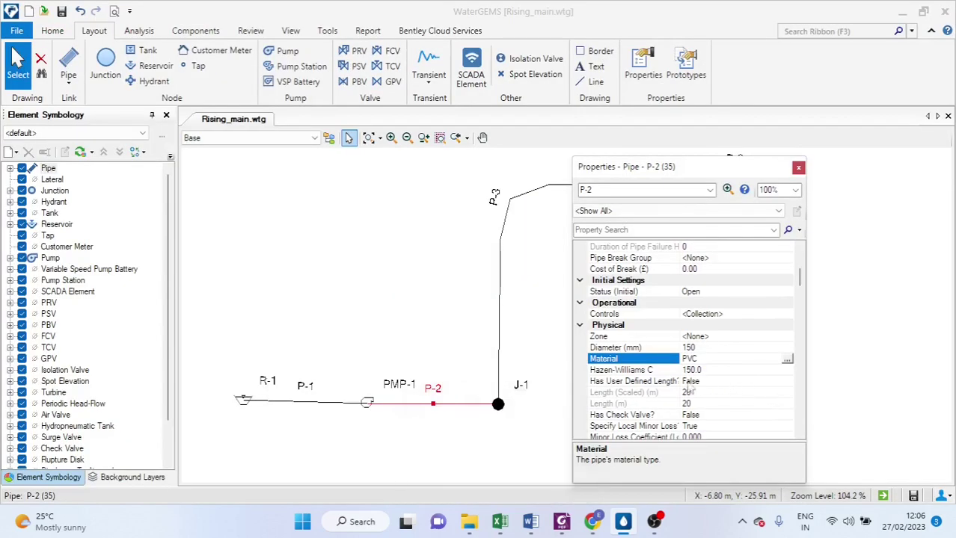
Step: Enable the user-defined length for pipe P-2 and set it to 10 m
scroll(694, 389, down, 1)
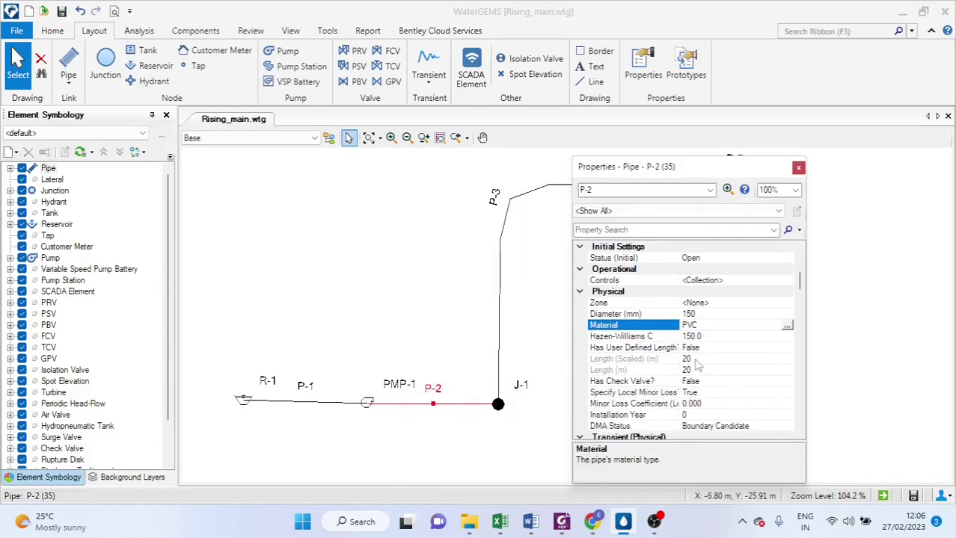
scroll(694, 364, down, 1)
scroll(648, 366, down, 1)
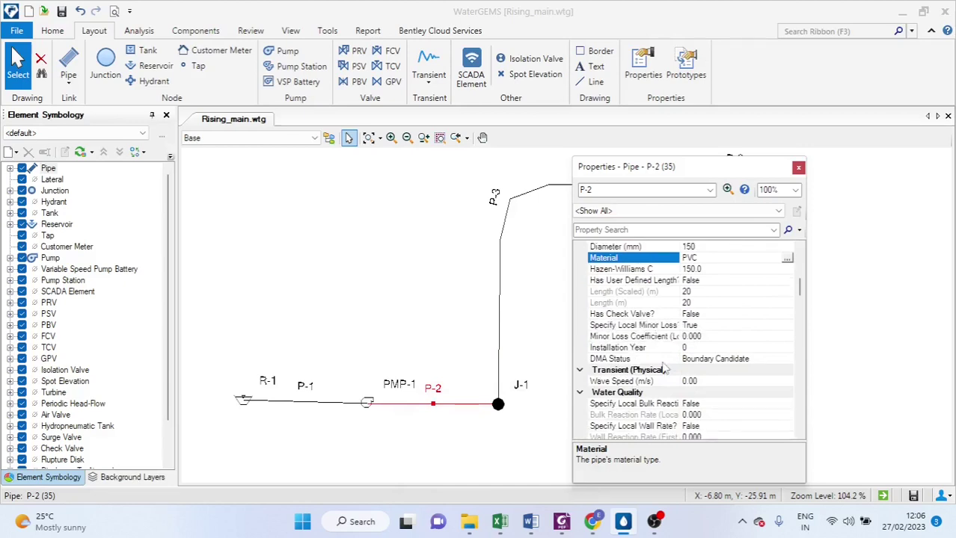
scroll(726, 329, up, 2)
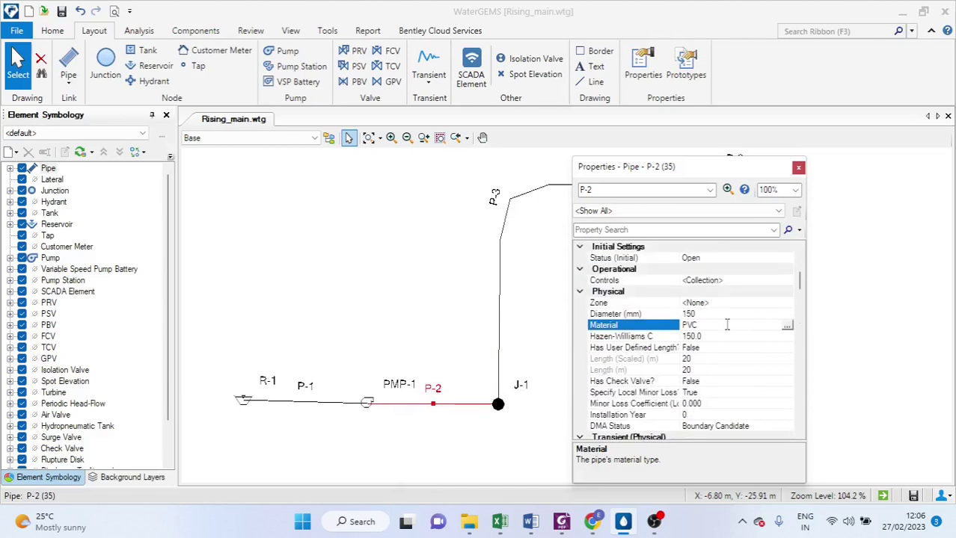
scroll(726, 324, down, 1)
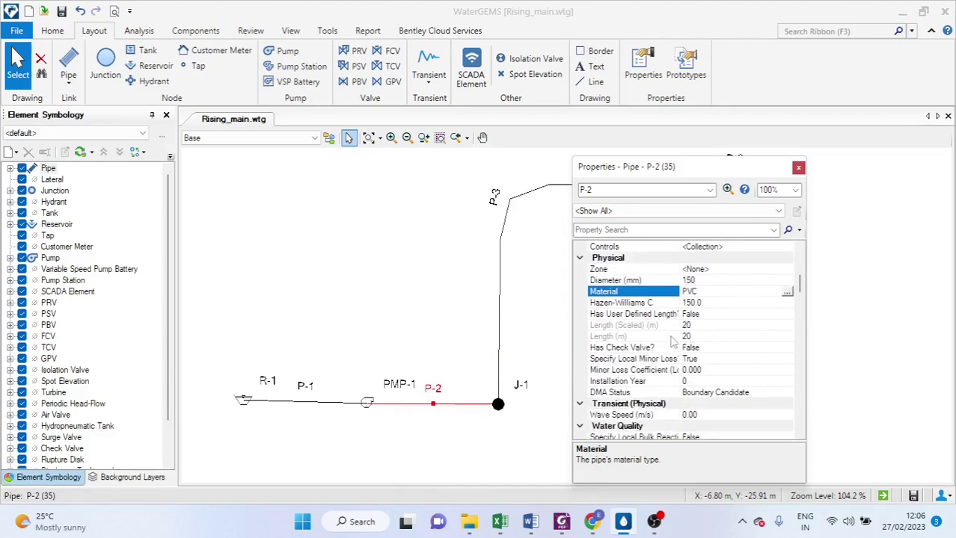
click(734, 314)
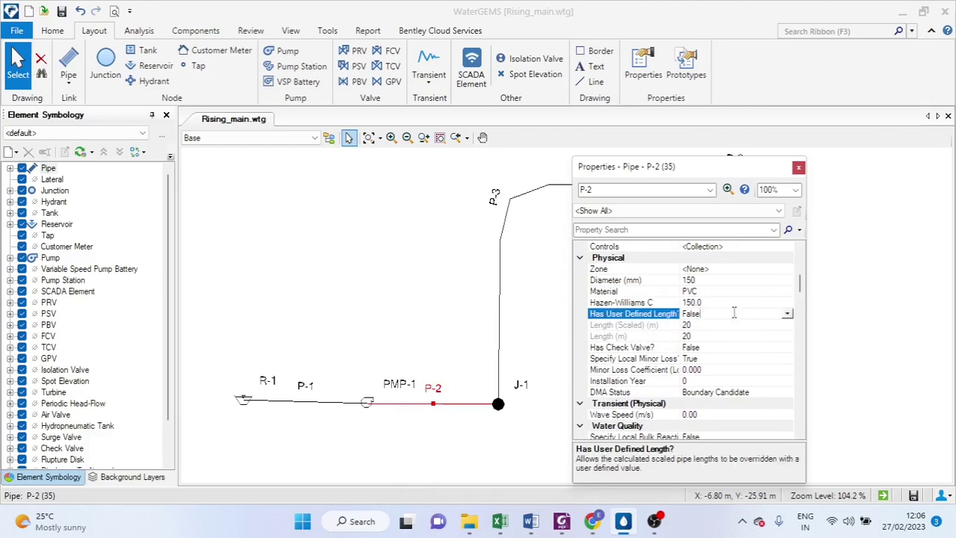
click(787, 314)
click(703, 331)
click(696, 325)
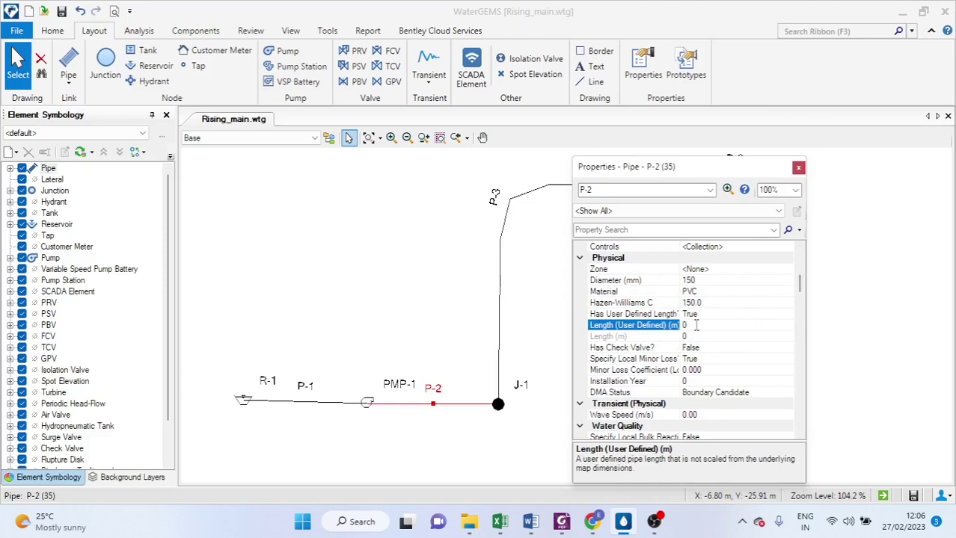
text(10)
key(Return)
Step: Enable the user-defined length for pipe P-1, set it to 5 m, and close its properties
click(305, 403)
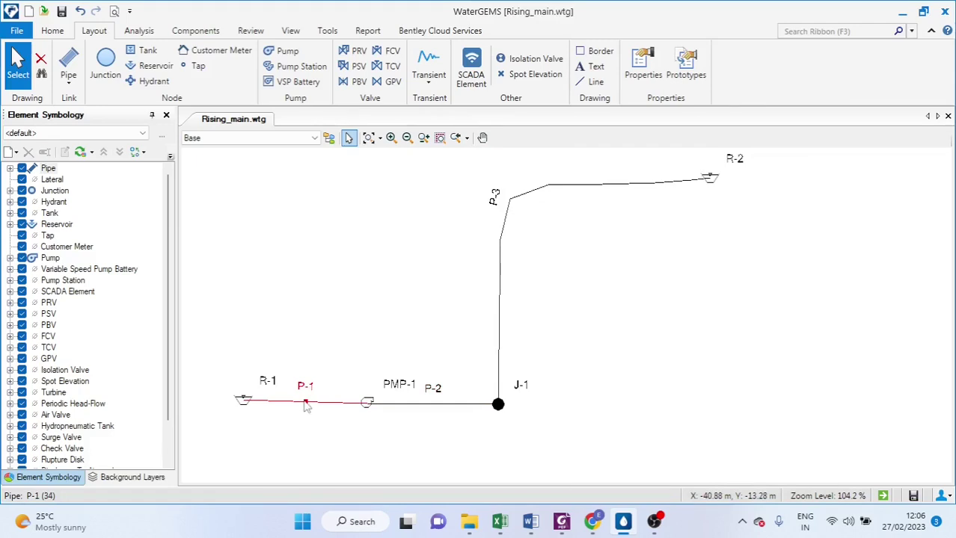
double_click(305, 404)
scroll(681, 322, down, 2)
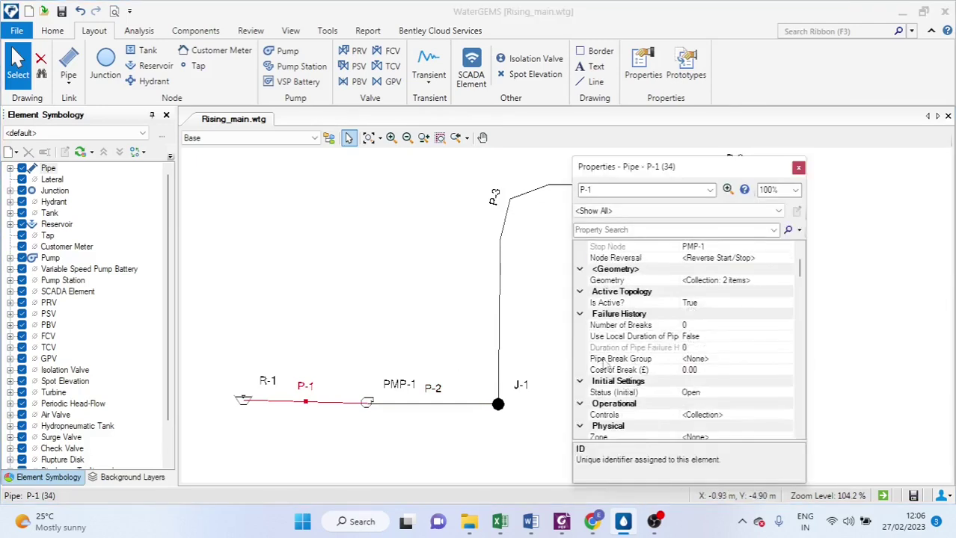
scroll(702, 343, down, 3)
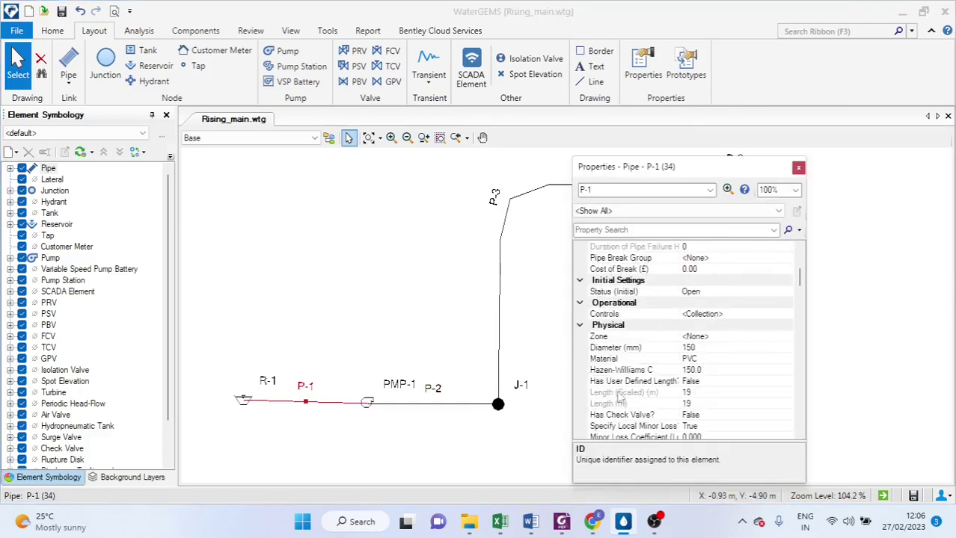
click(711, 382)
click(785, 380)
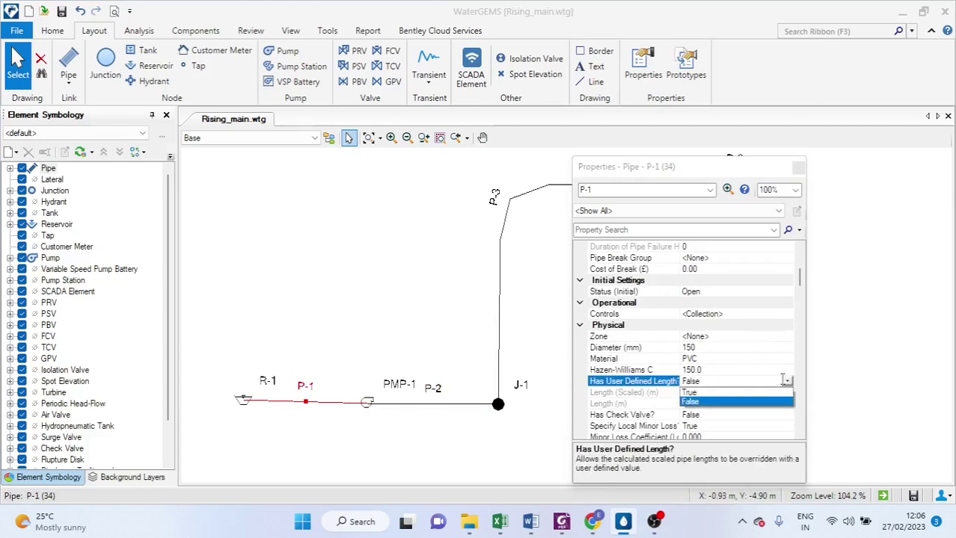
click(689, 393)
click(689, 392)
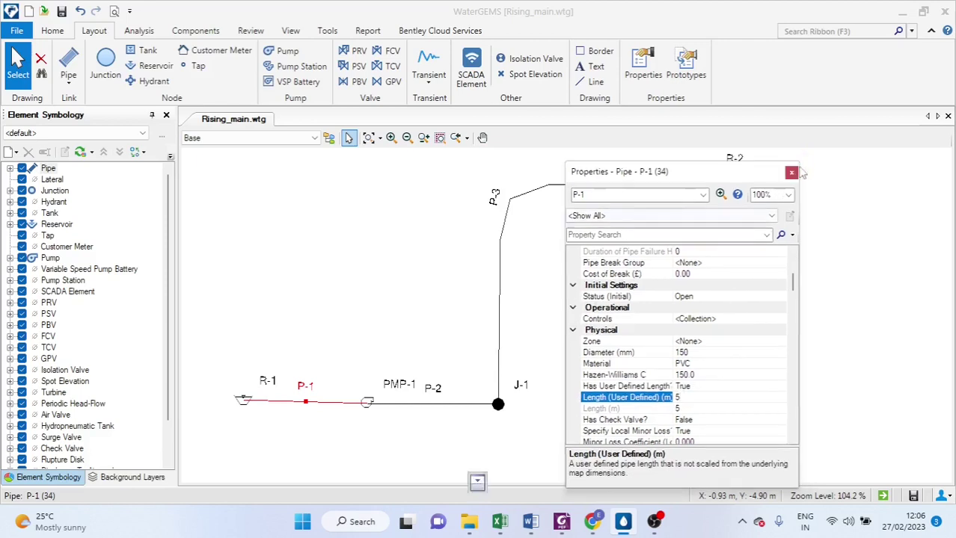
drag(806, 163, 799, 167)
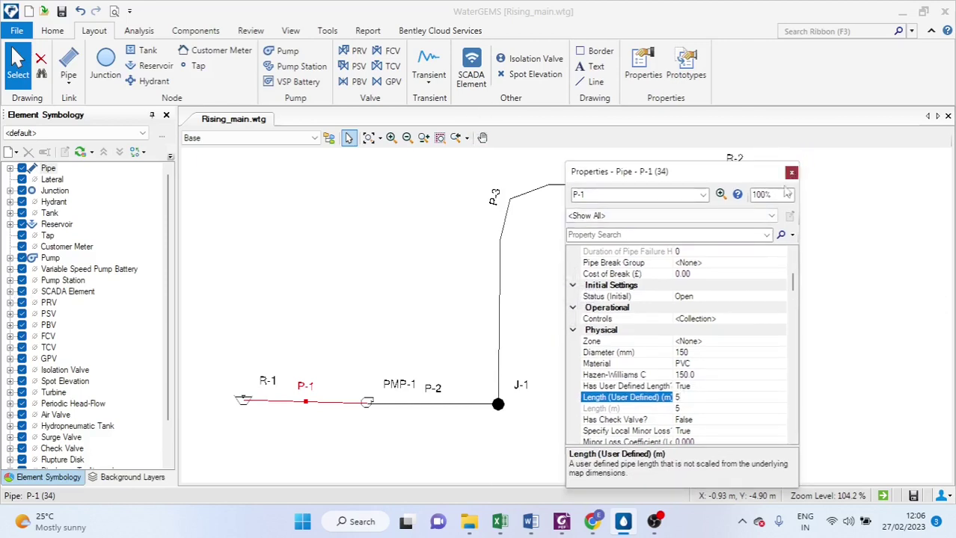
click(792, 175)
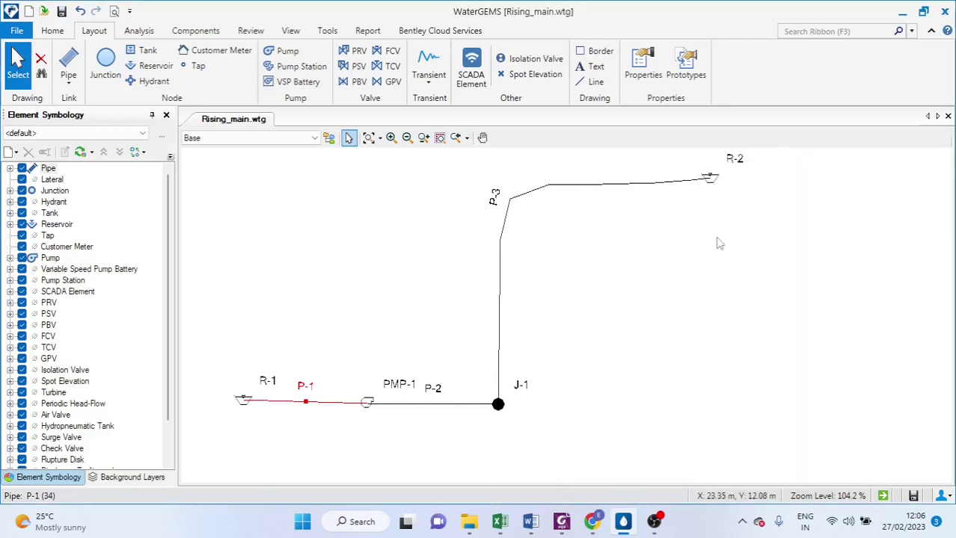
Step: Open the properties of pipe P-3 and set its diameter to 150 mm
click(511, 204)
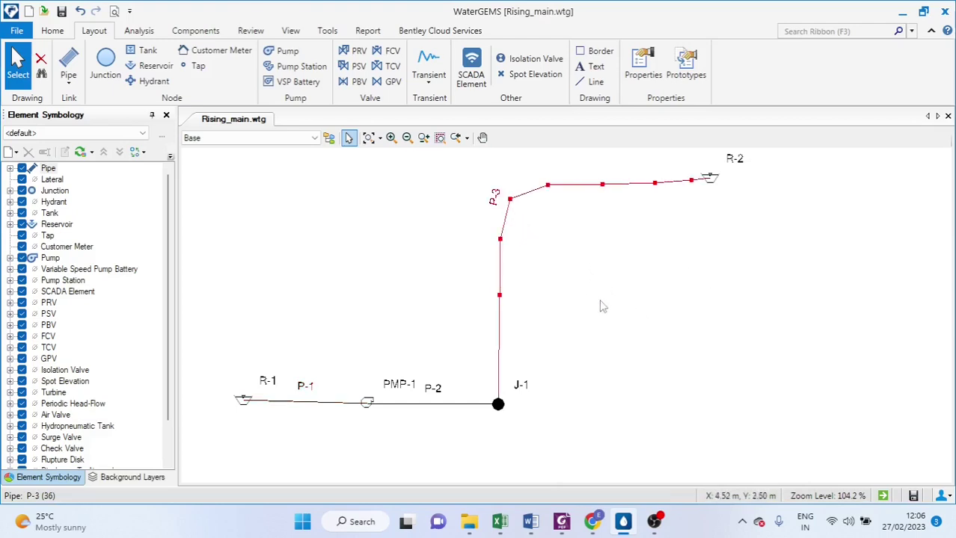
double_click(513, 205)
scroll(692, 381, down, 2)
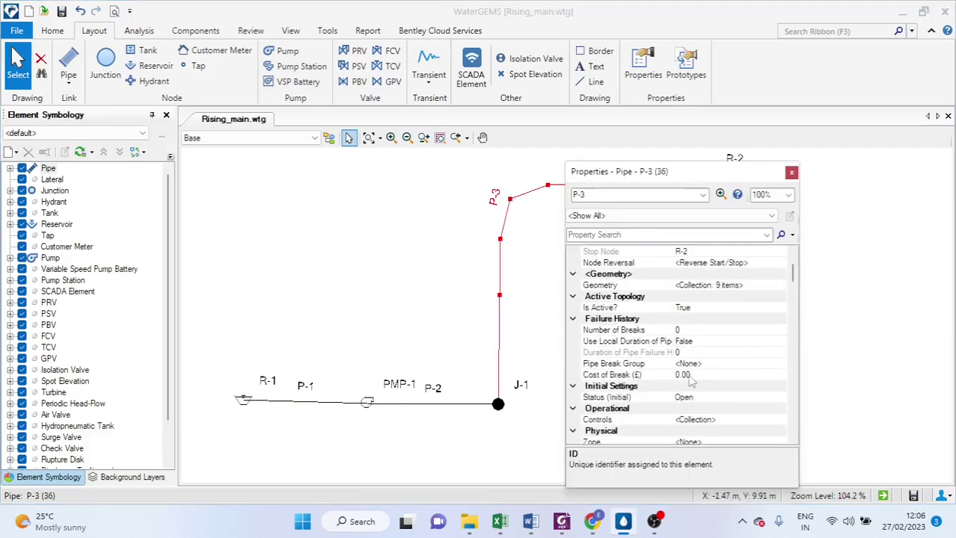
scroll(650, 389, down, 1)
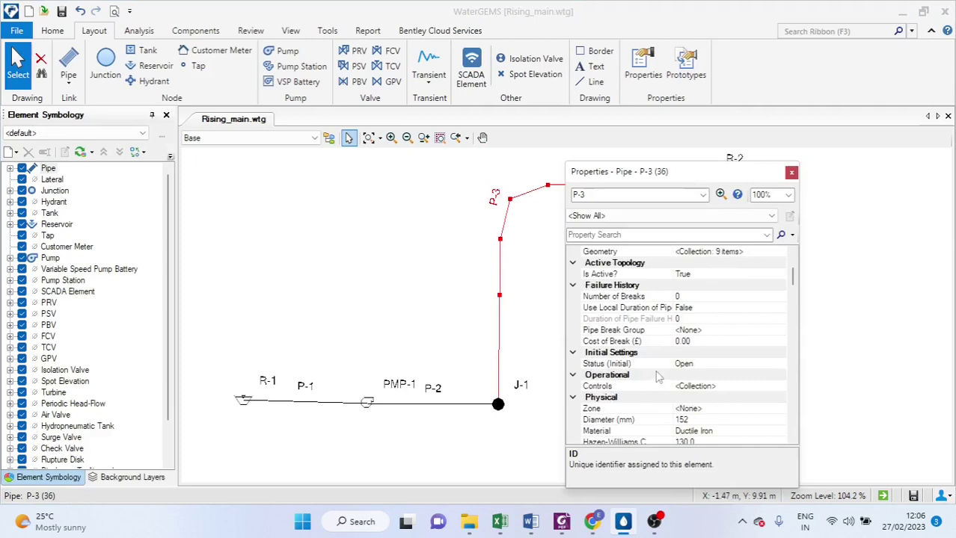
scroll(685, 367, down, 1)
scroll(617, 391, down, 1)
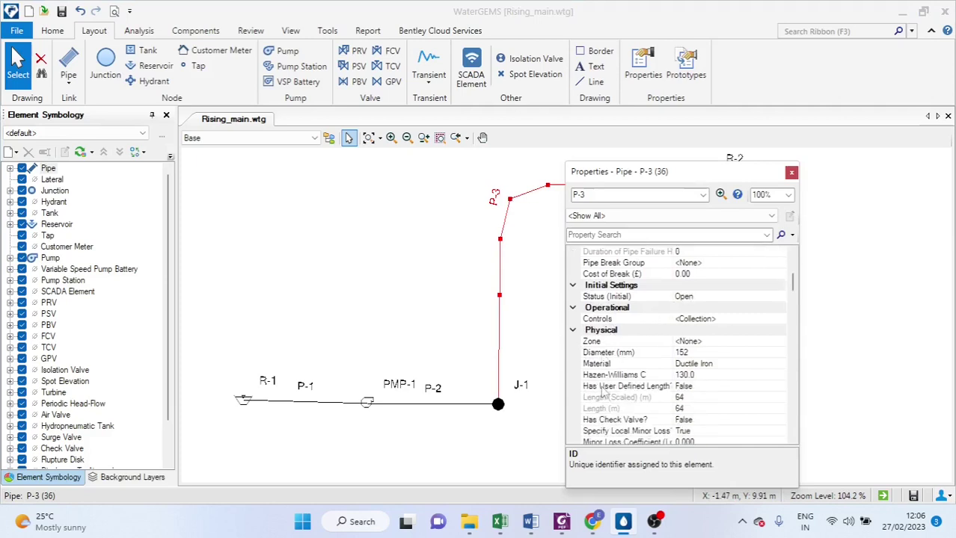
click(694, 353)
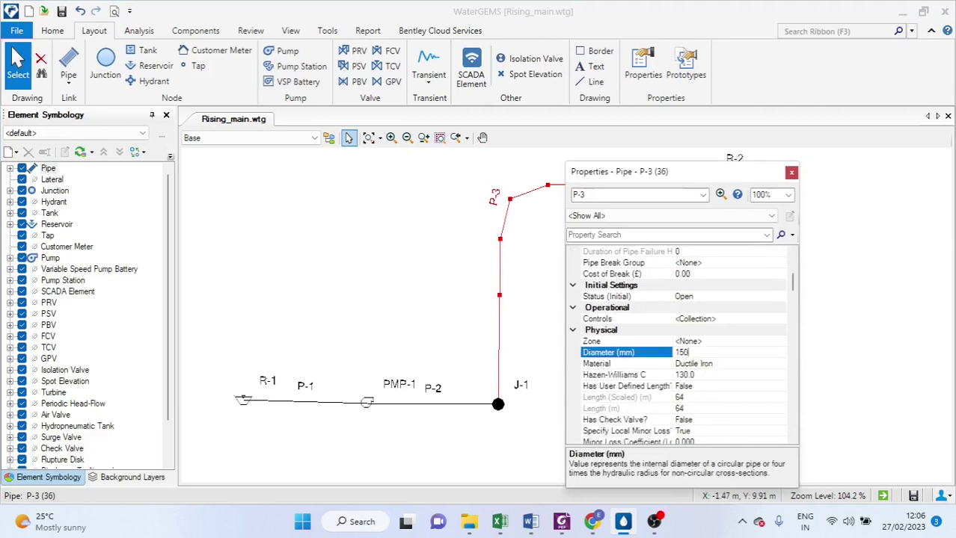
Step: Open the engineering libraries for the material of pipe P-3 and browse the materials in MaterialLibrary.xml
click(720, 365)
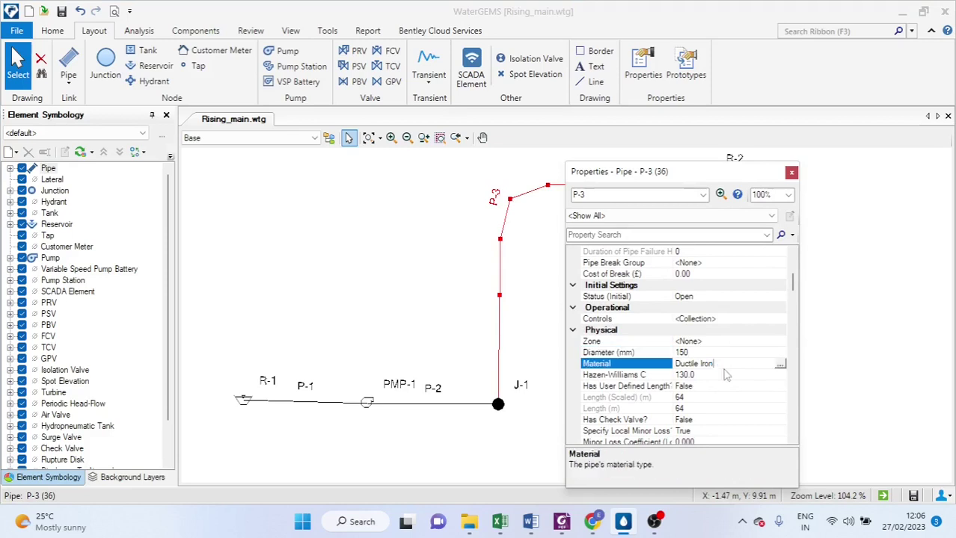
click(780, 364)
scroll(342, 270, down, 9)
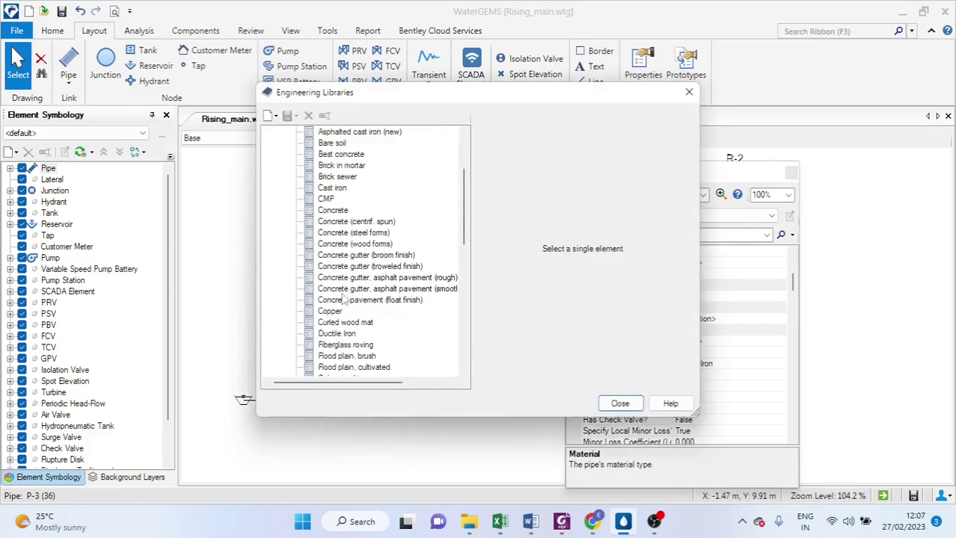